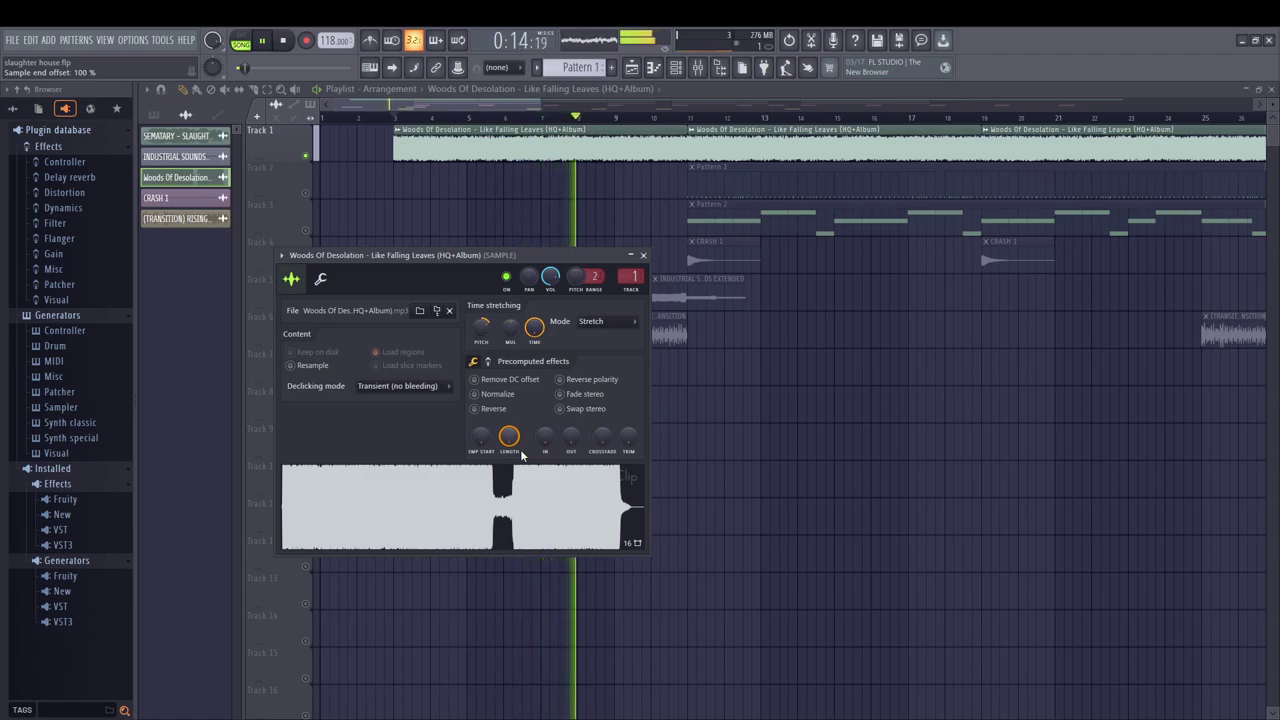
Step: Inspect the Fruity parametric EQ 2 curve on the SAMPLE mixer track during playback, closing the mixer and stopping playback when done
key(Escape)
key(F9)
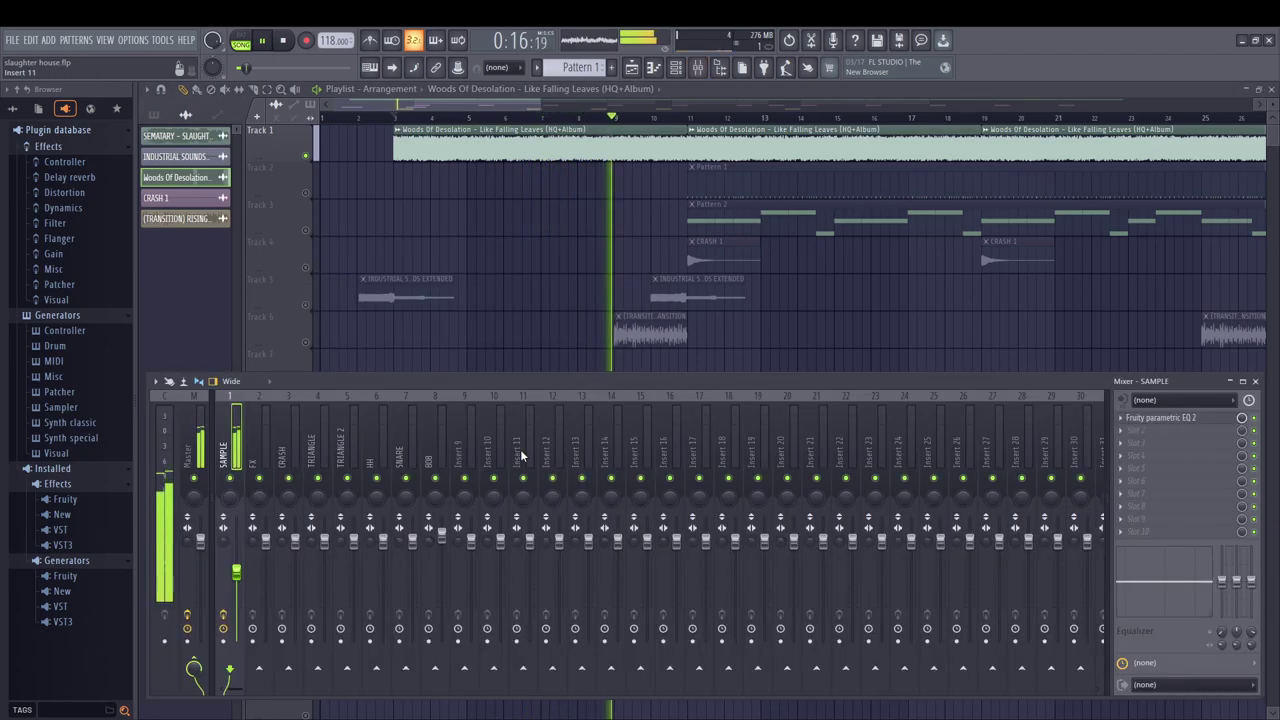
drag(332, 380, 294, 334)
click(1120, 370)
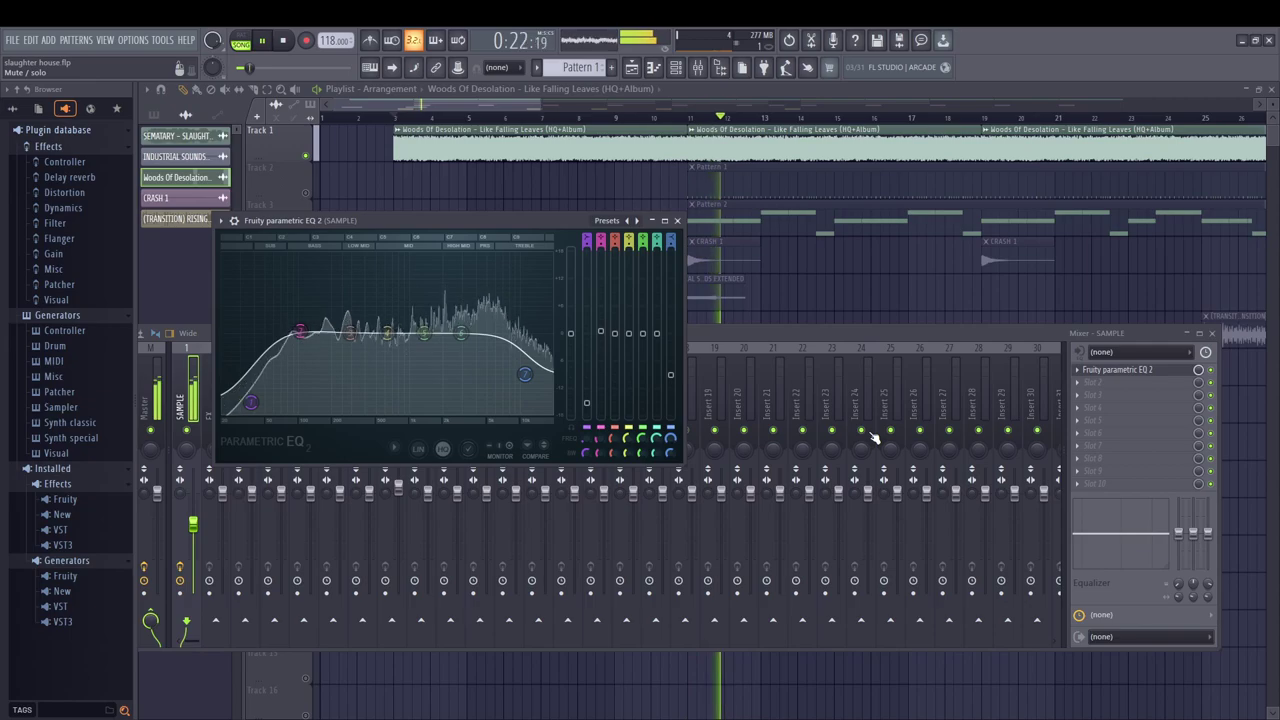
key(Escape)
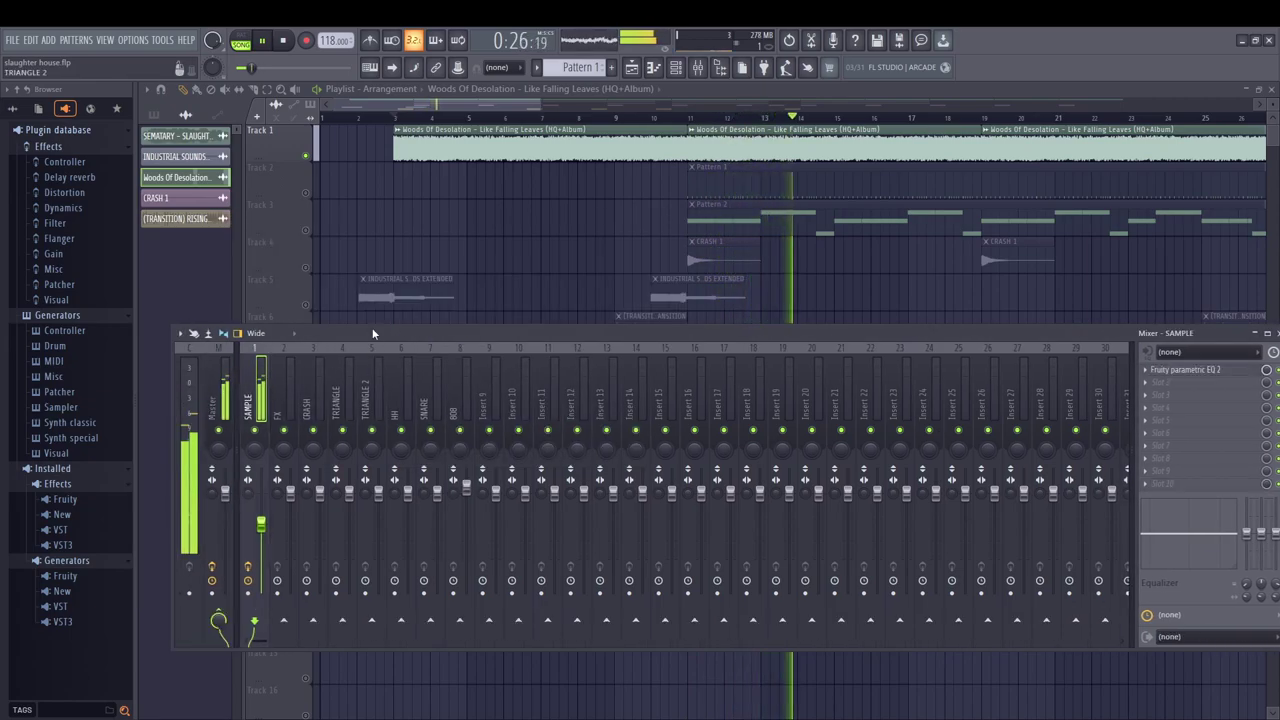
key(F9)
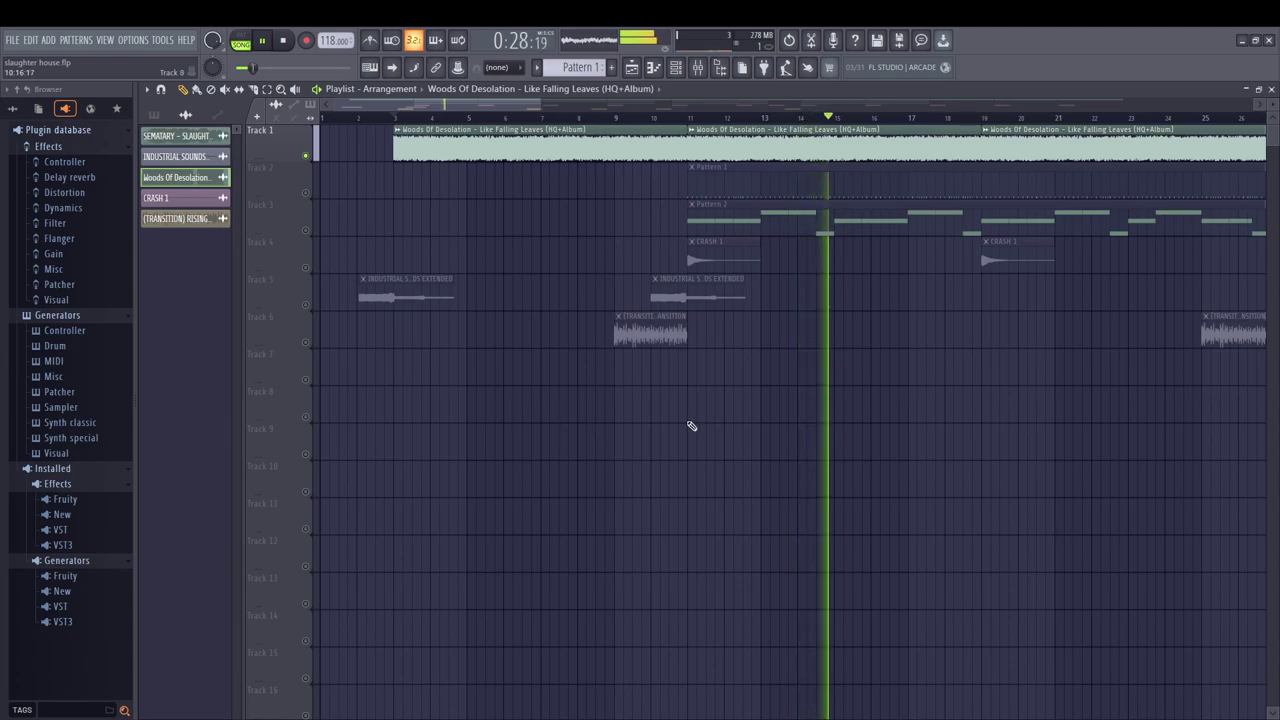
key(space)
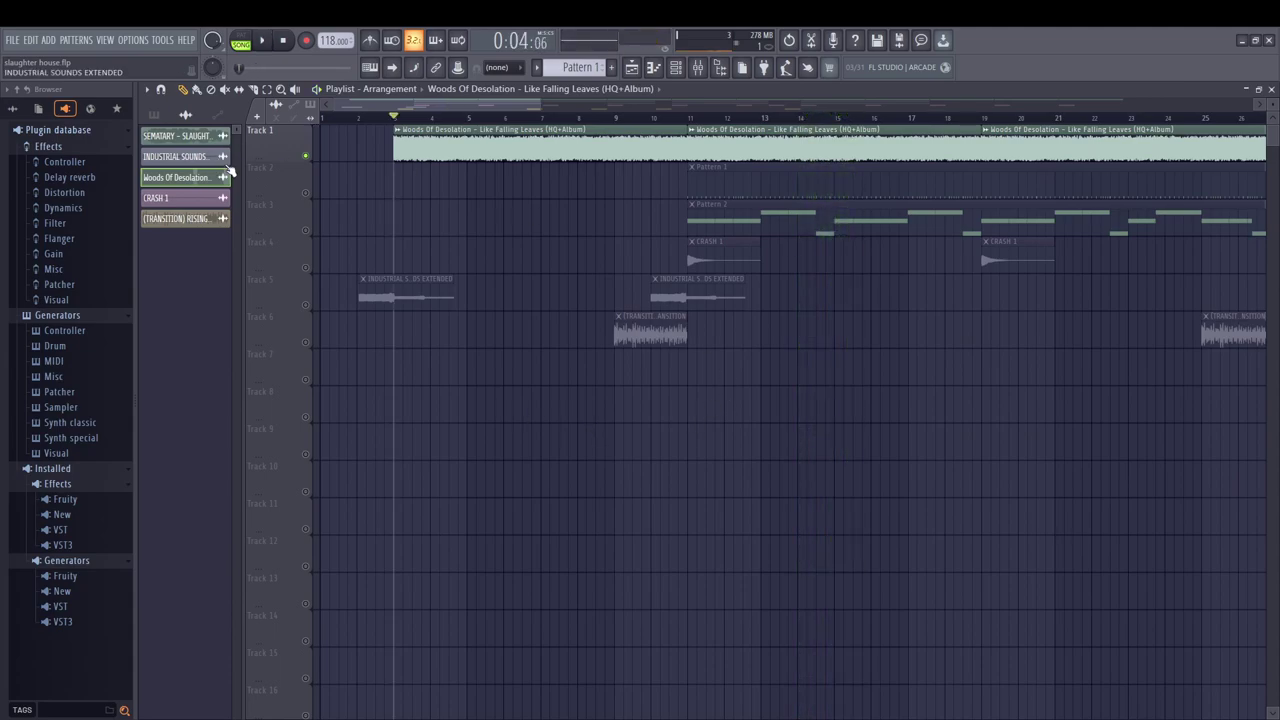
Step: Solo Track 5, Track 6 and Track 4 one after another during playback to hear the industrial, transition and crash clips
right_click(306, 193)
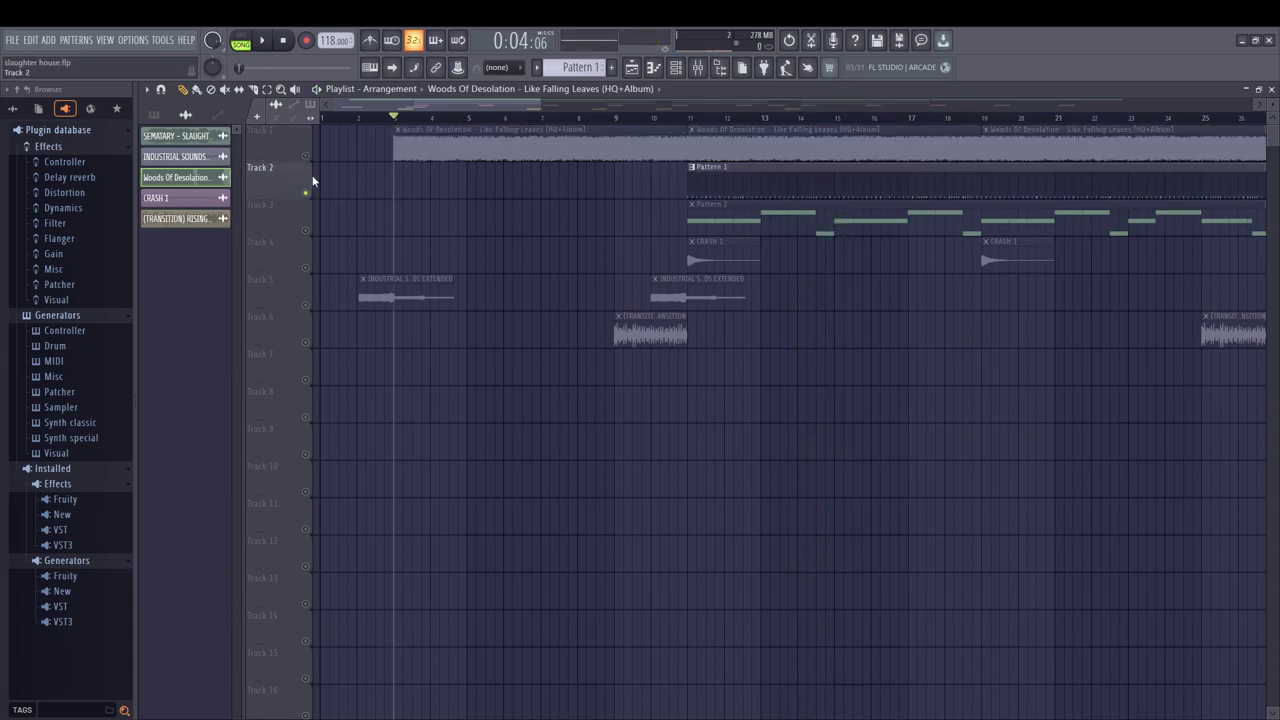
right_click(305, 304)
click(356, 114)
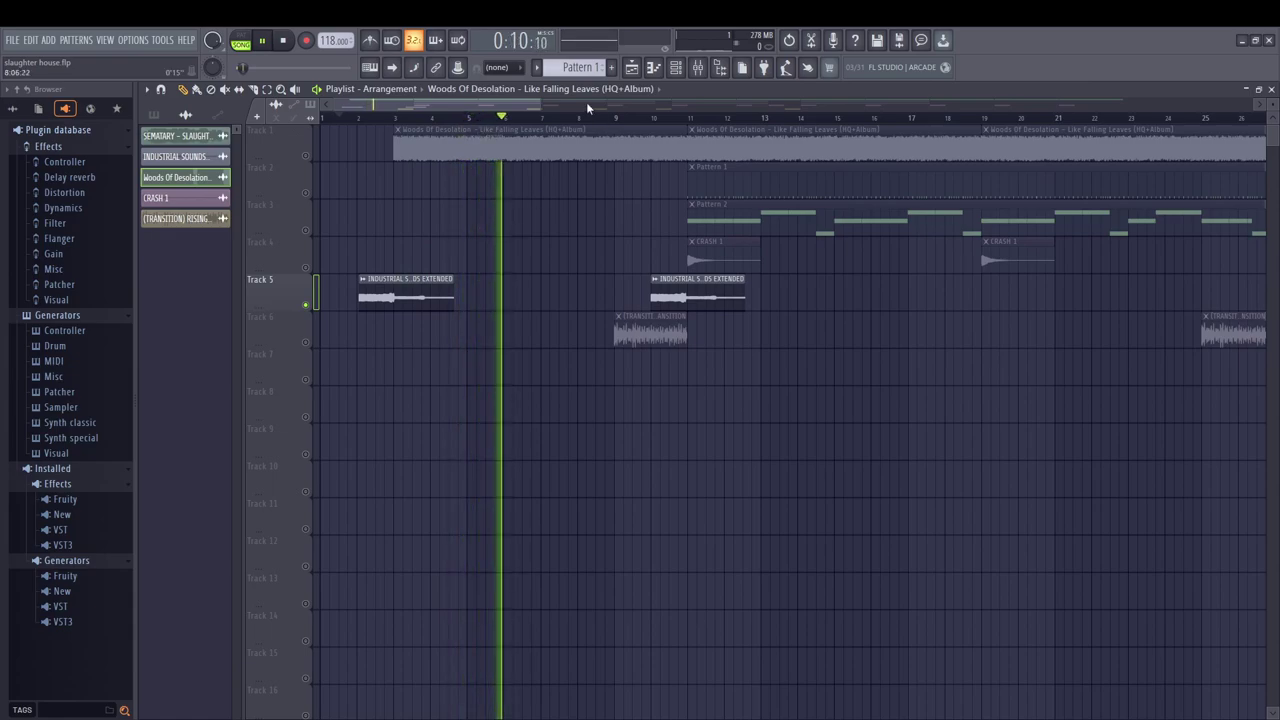
right_click(306, 342)
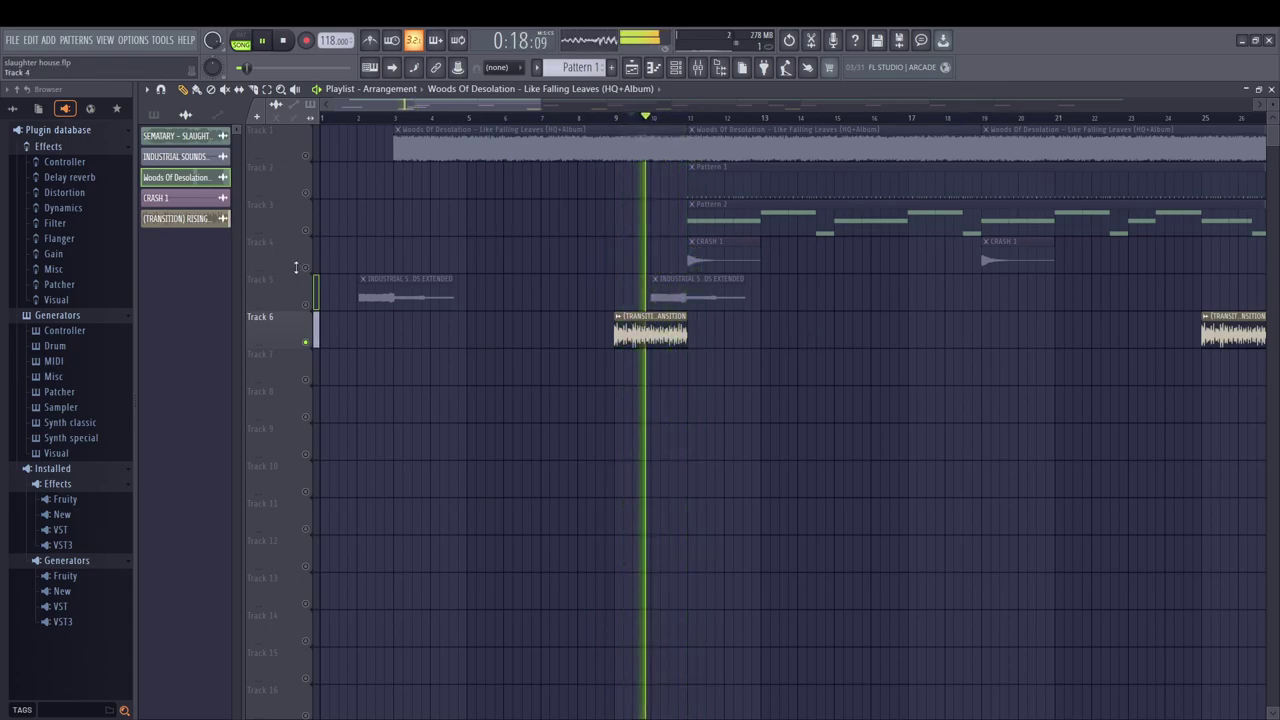
right_click(307, 267)
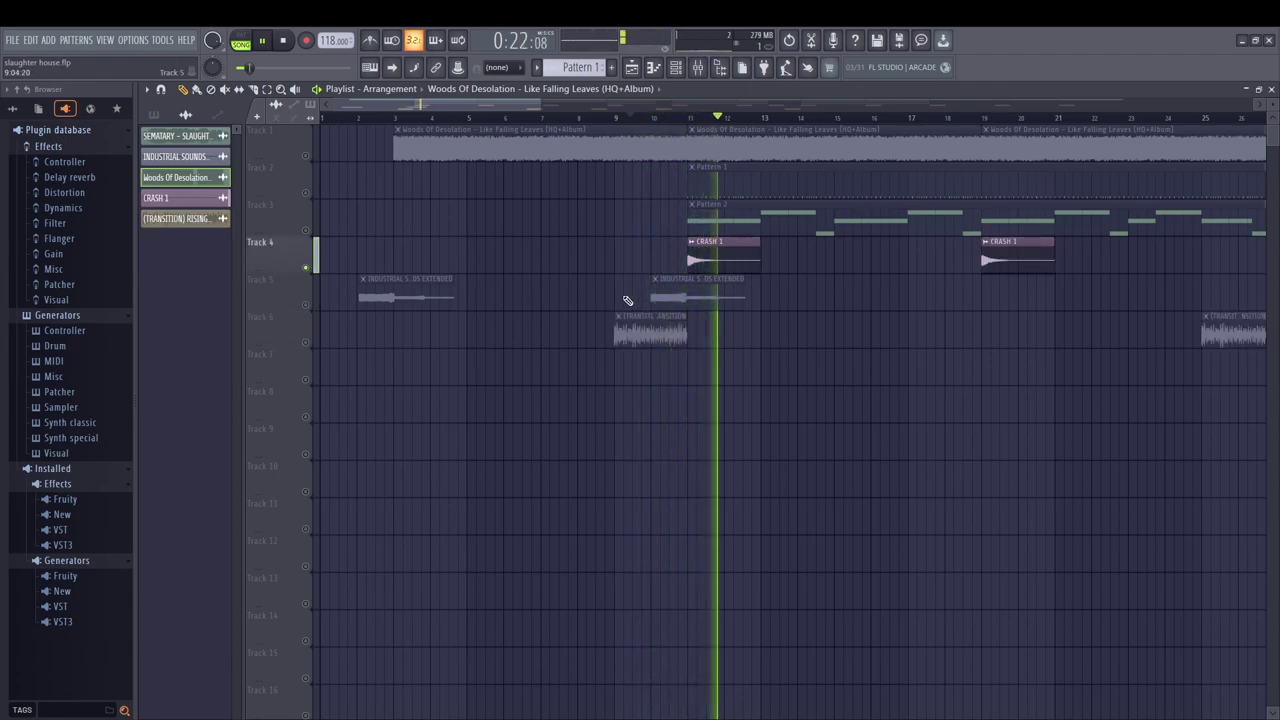
drag(530, 103, 600, 105)
key(space)
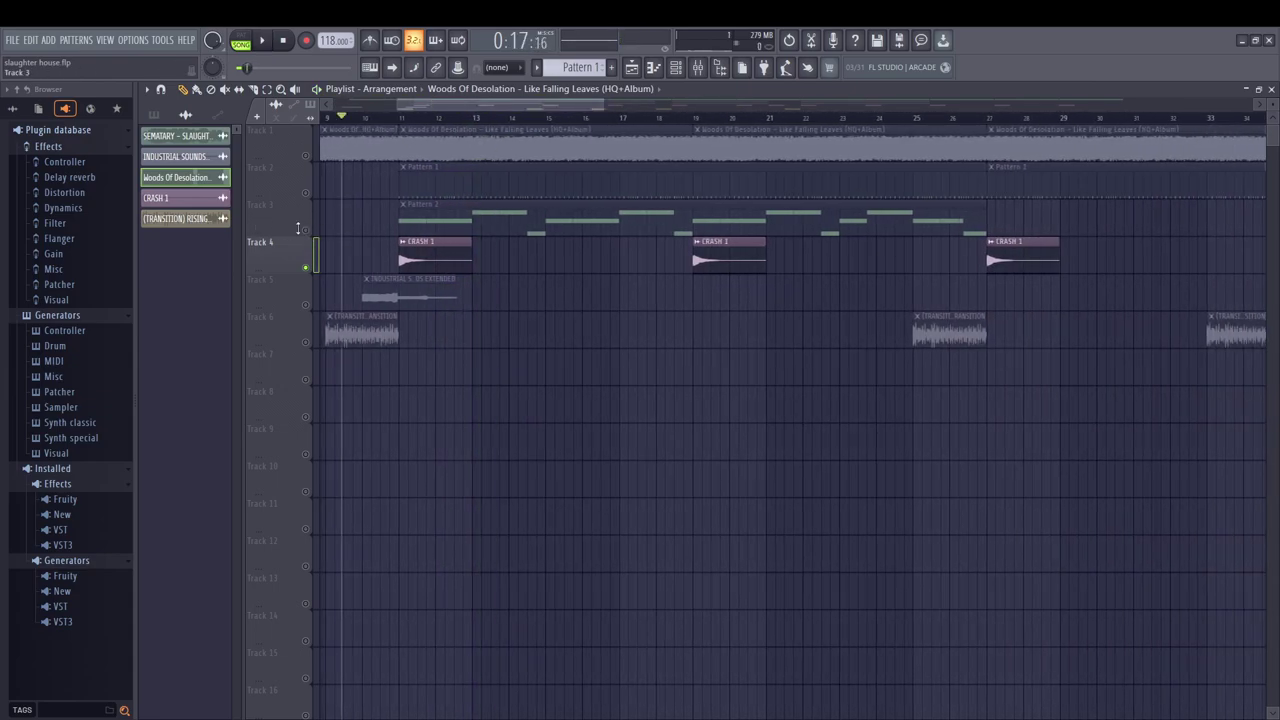
Step: Solo Track 3 and play Pattern 2, switching the solo to Track 2
right_click(306, 230)
key(space)
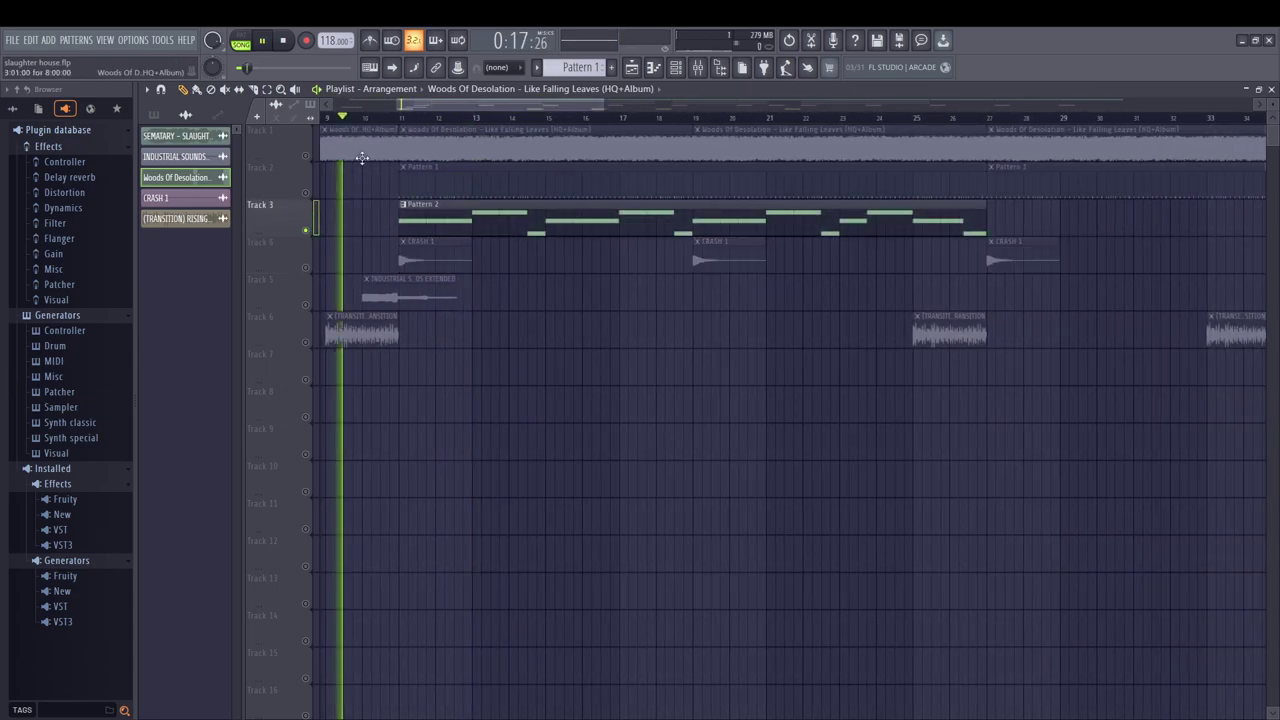
right_click(306, 194)
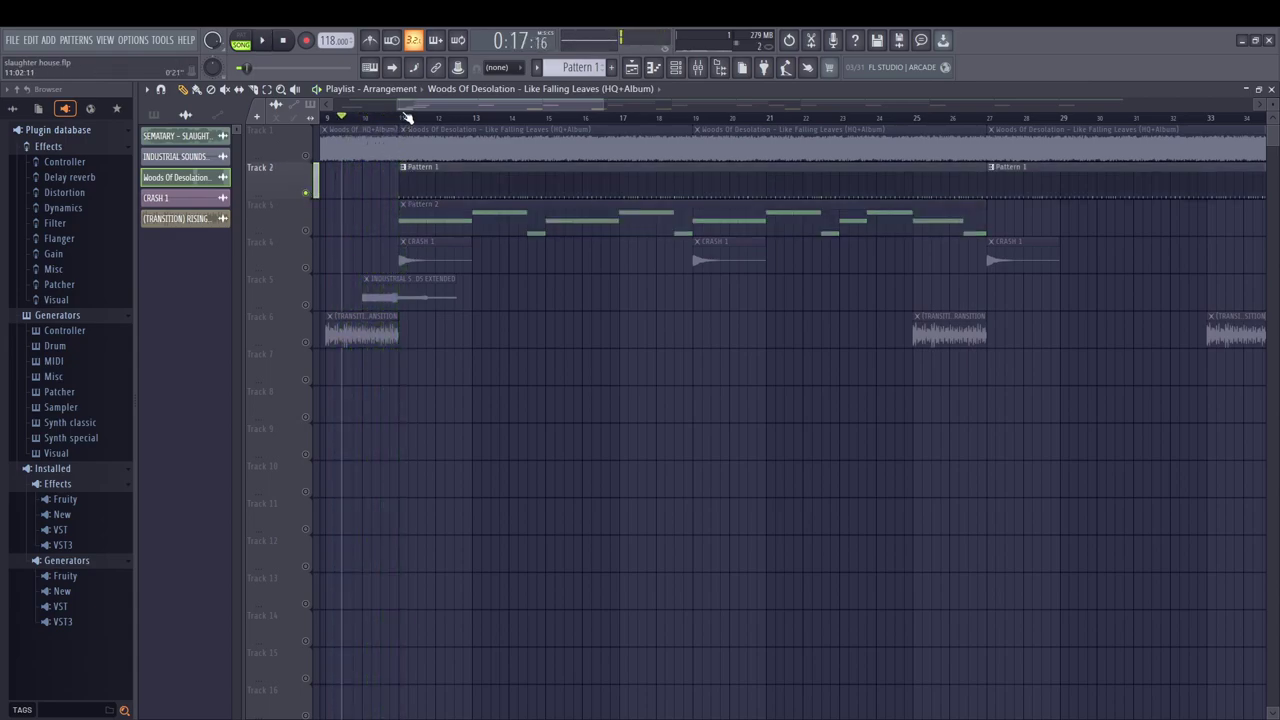
Step: Open Pattern 1 from its Track 2 clip and examine the Triangle channel's notes in the piano roll
click(426, 191)
double_click(416, 178)
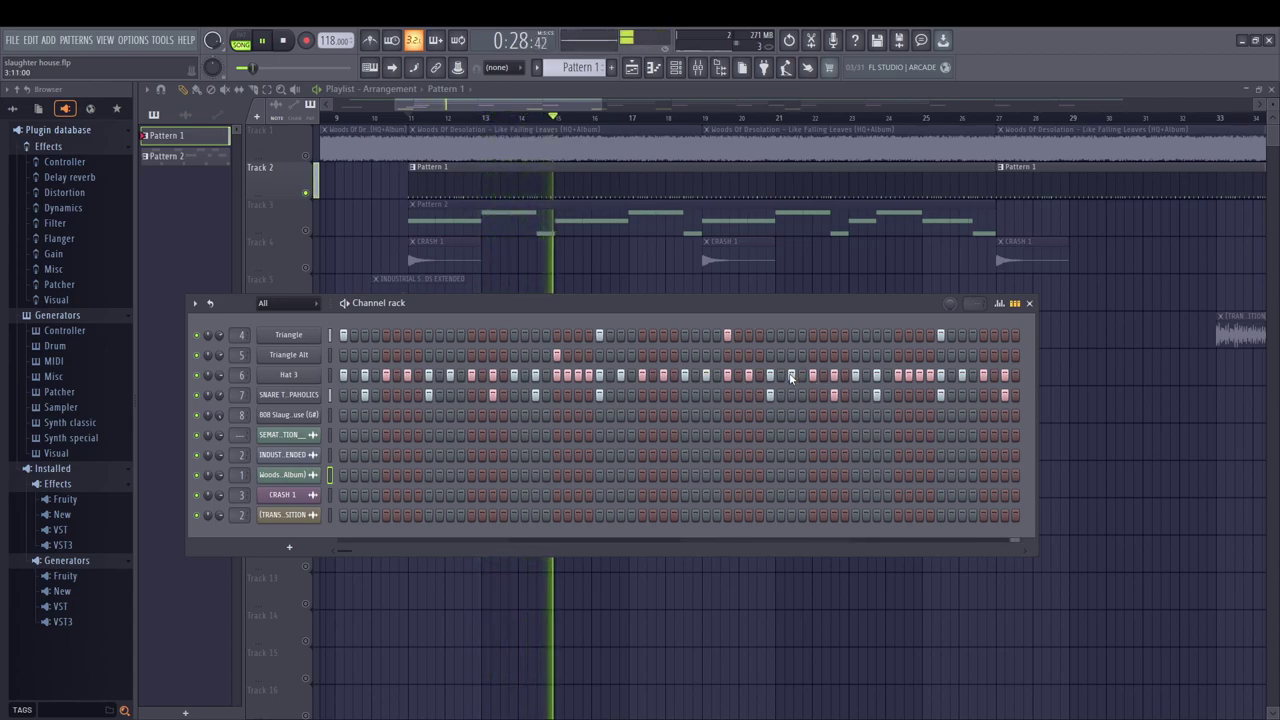
key(F7)
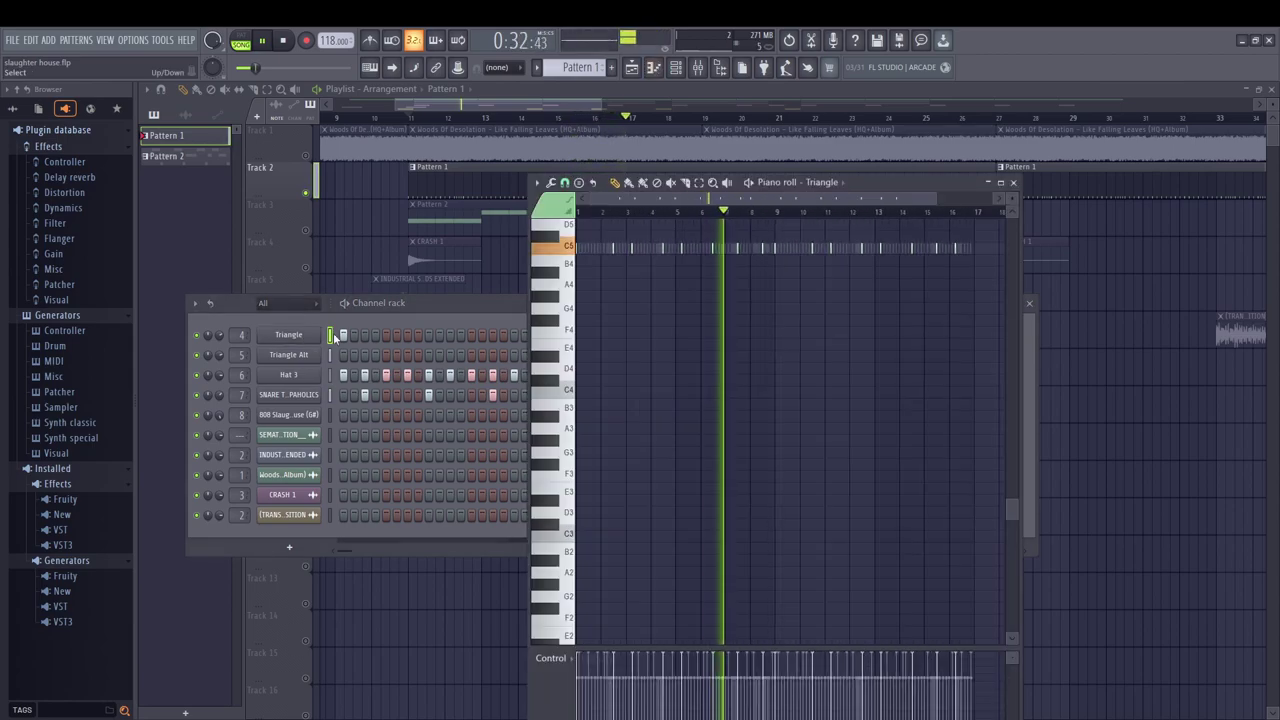
scroll(771, 366, up, 3)
scroll(664, 213, up, 3)
drag(659, 195, 805, 205)
click(801, 212)
click(782, 212)
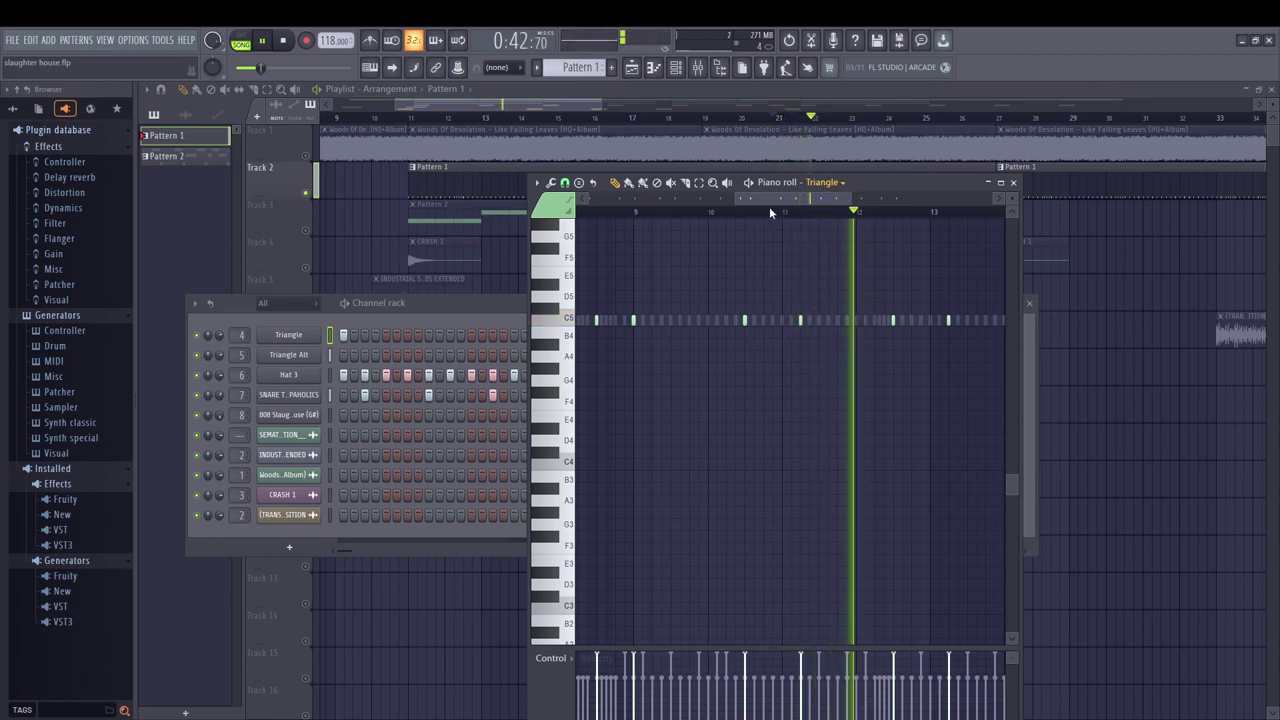
Step: Compare the Triangle and Triangle Alt notes around bars 8 to 13, and continue through Triangle's notes up to bar 16
key(Down)
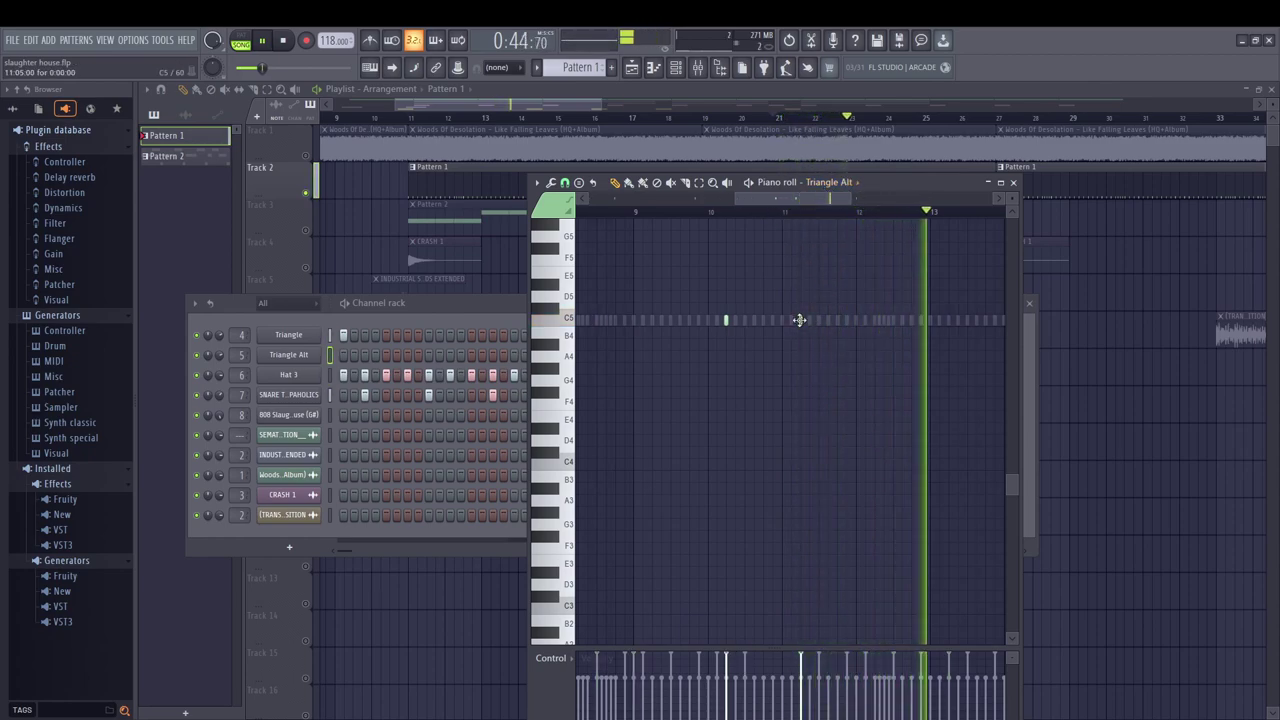
key(Up)
drag(802, 200, 851, 205)
click(746, 212)
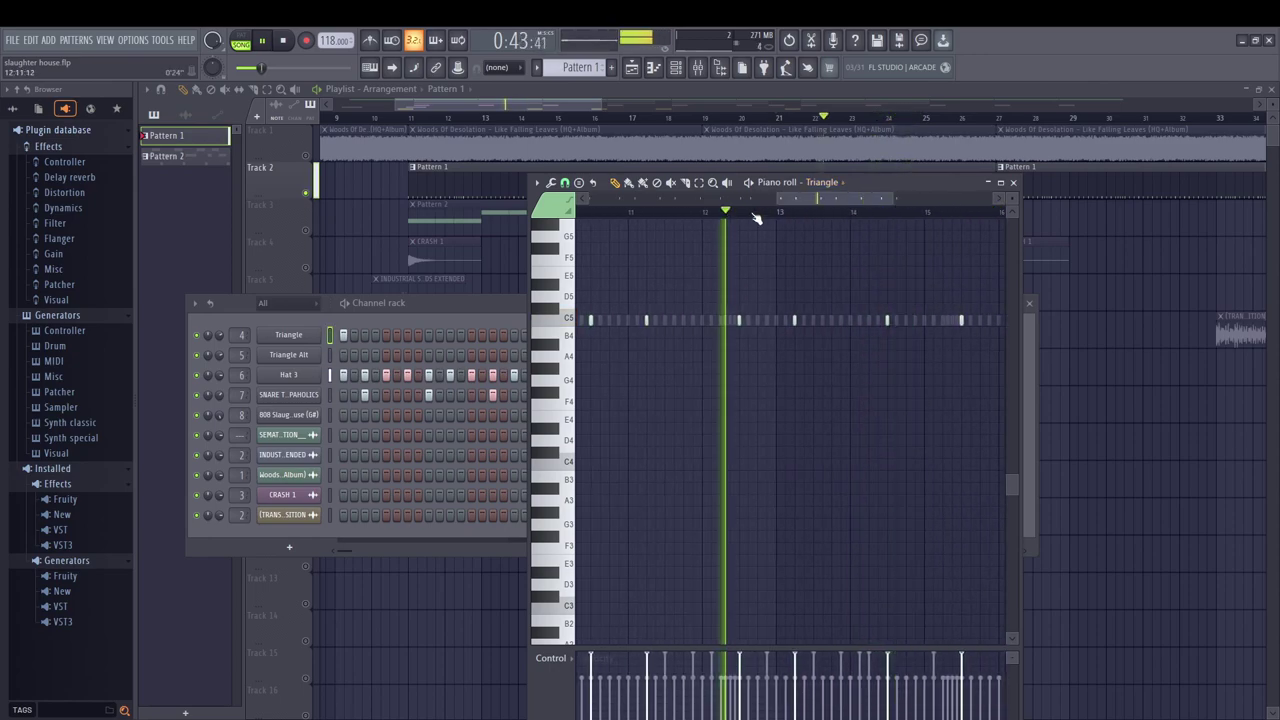
scroll(830, 201, up, 2)
drag(832, 202, 862, 202)
click(667, 212)
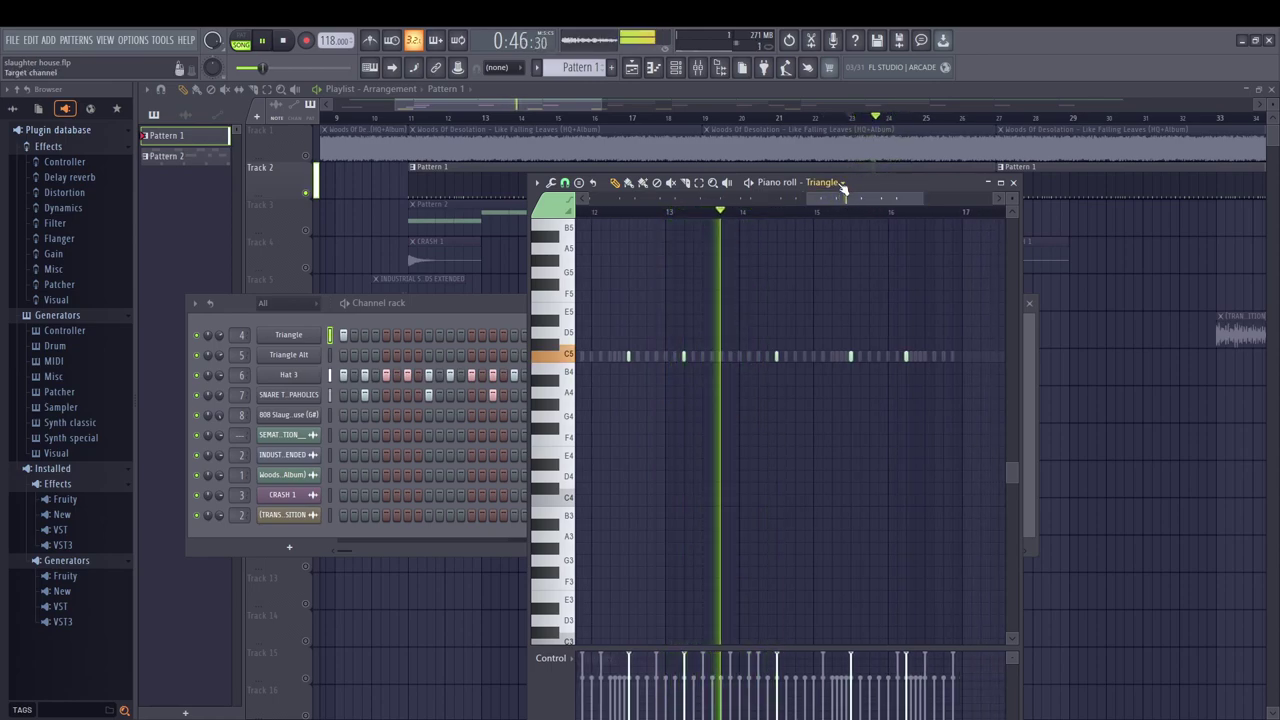
Step: Alternate between the Triangle Alt and Triangle piano rolls to compare their notes in the closing and opening bars of Pattern 1
key(Down)
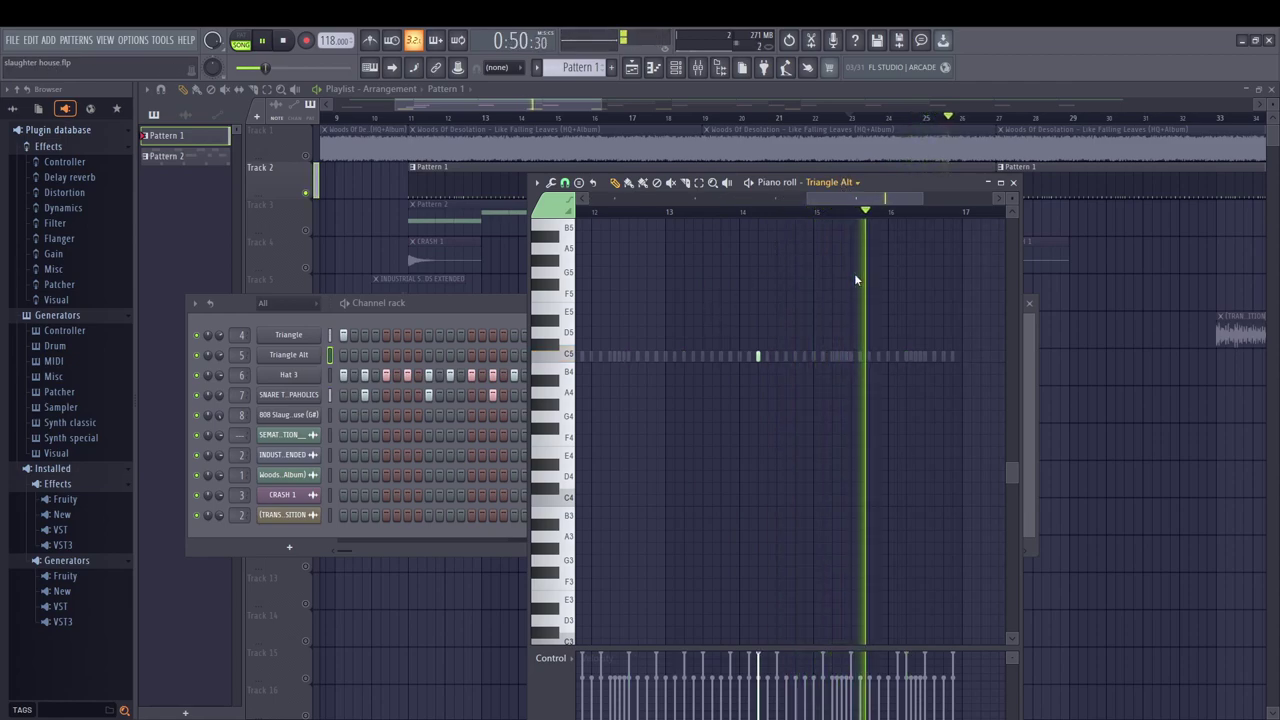
click(805, 207)
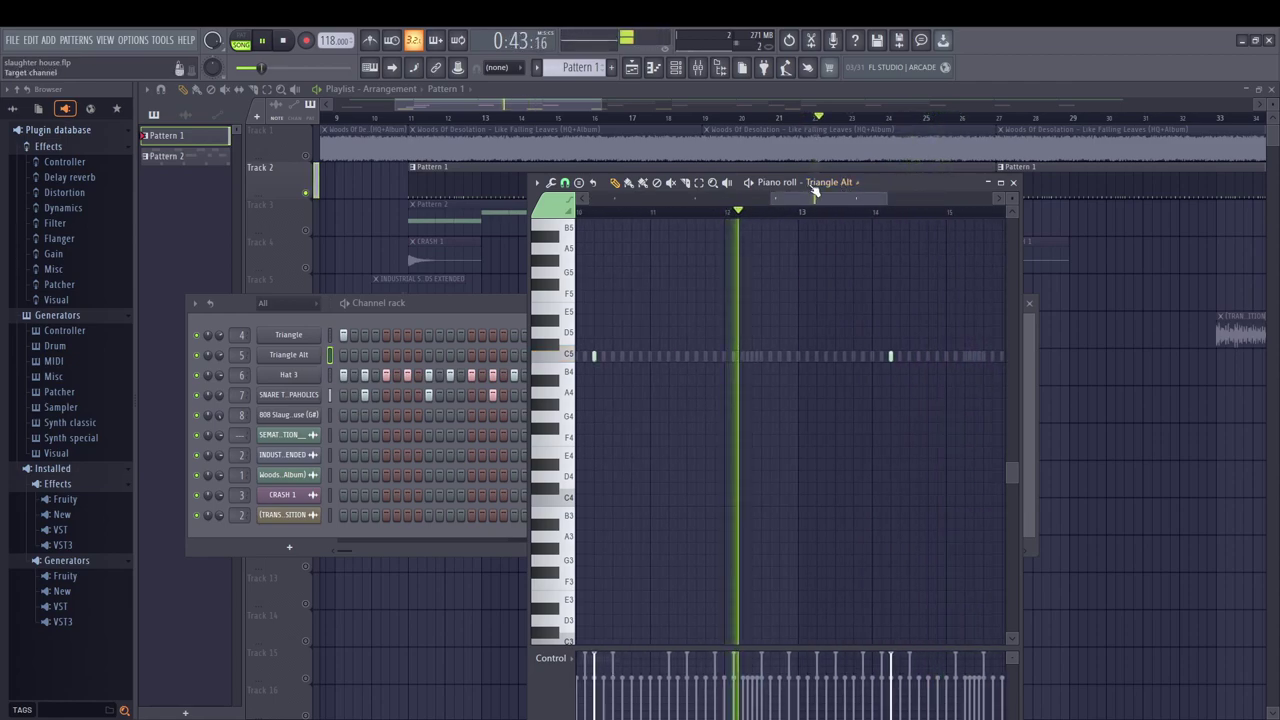
key(Up)
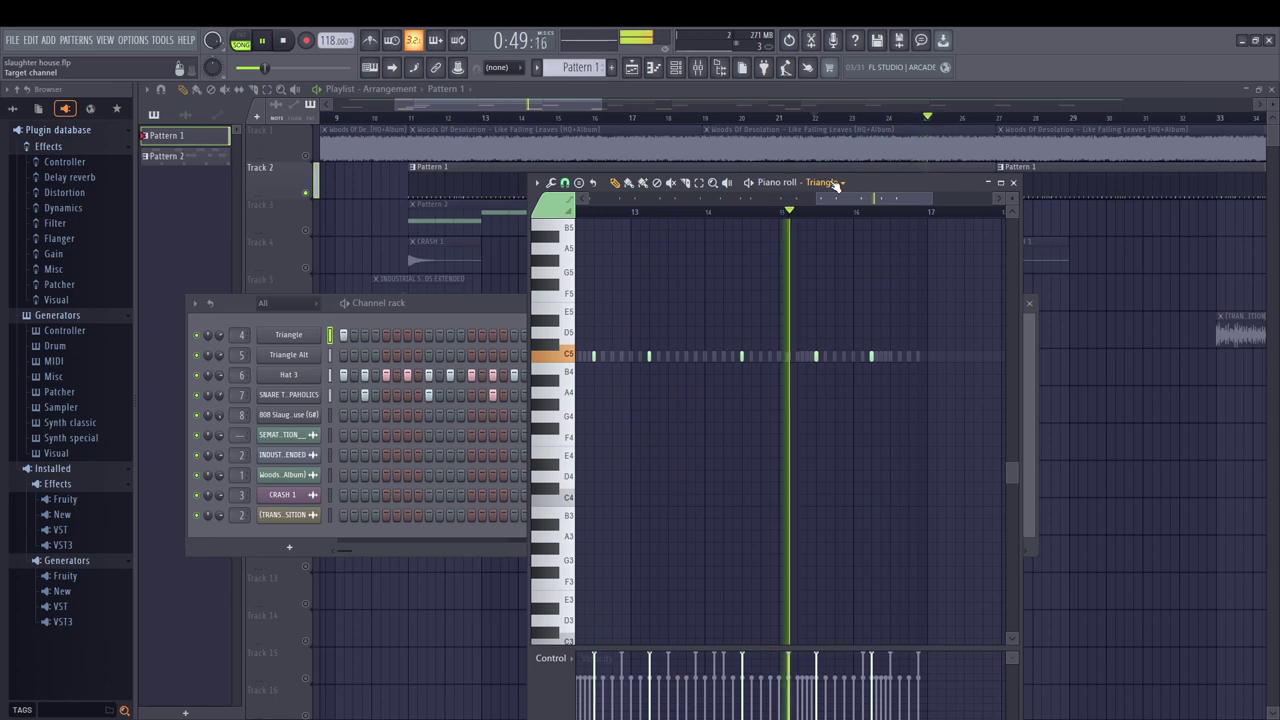
key(Down)
drag(860, 199, 604, 216)
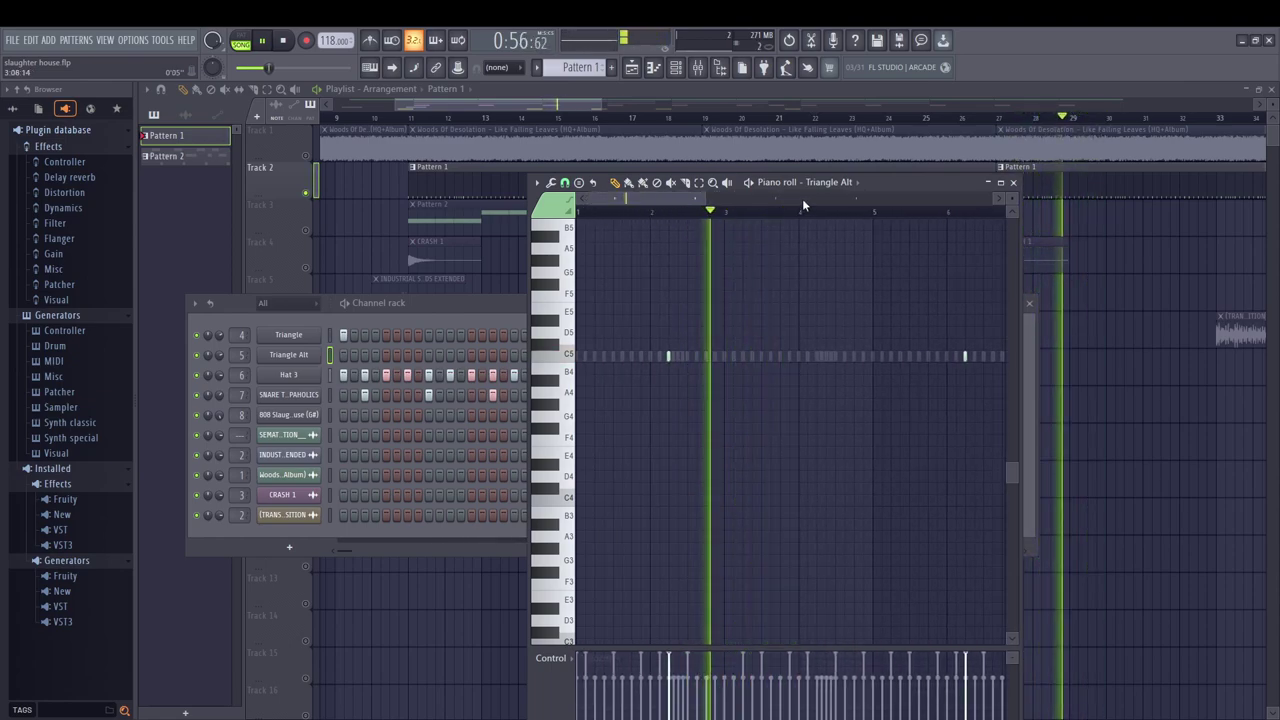
key(Up)
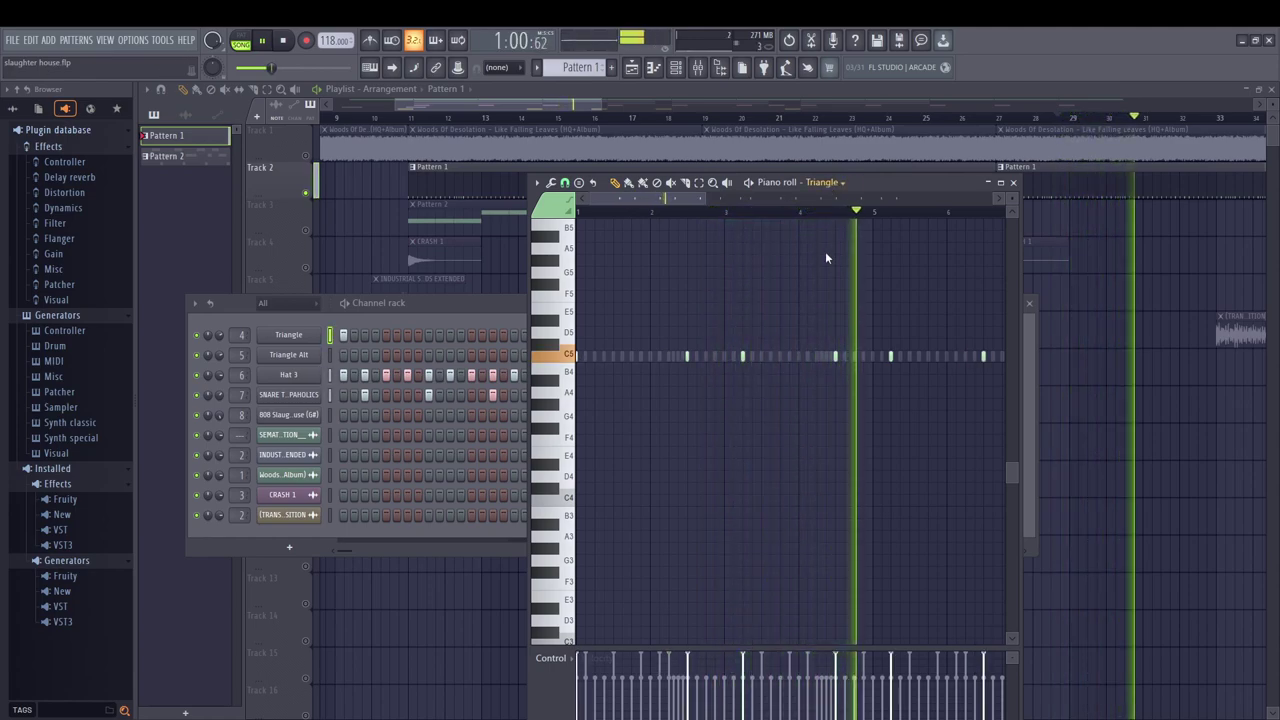
key(Down)
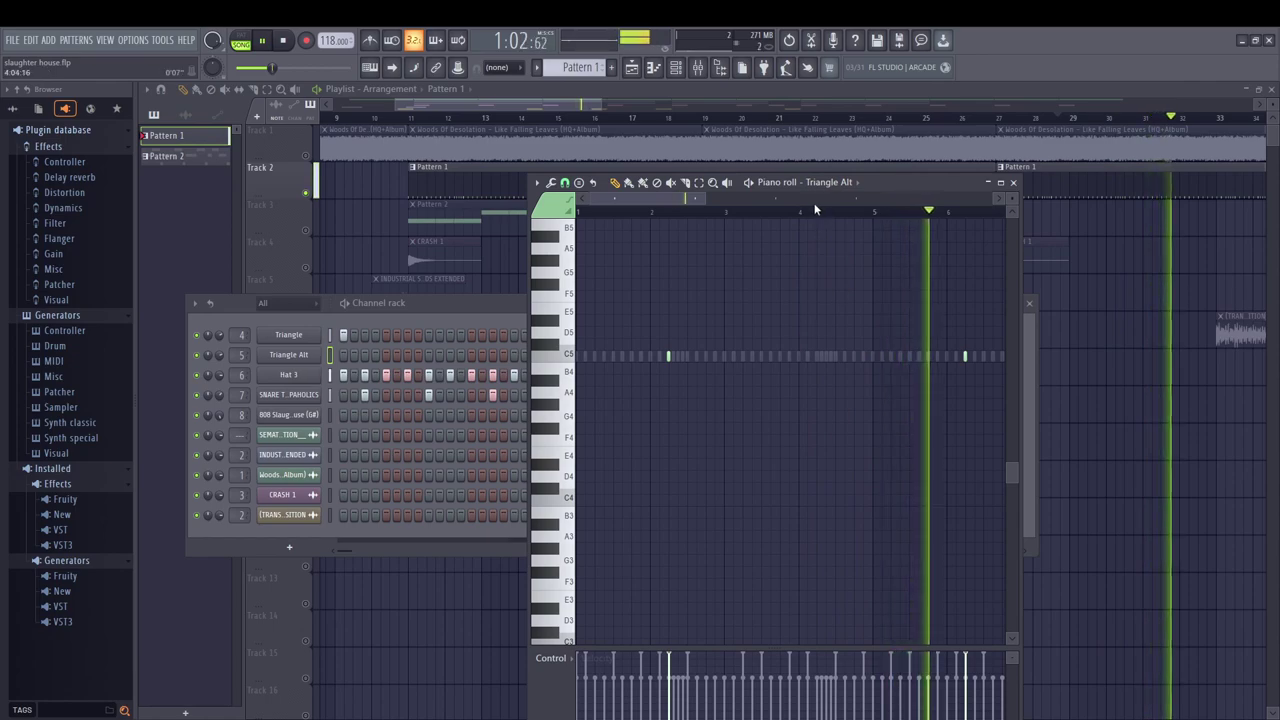
Step: Examine the Hat 3 notes in the piano roll during playback from the opening bars of Pattern 1
drag(671, 199, 640, 248)
key(Down)
click(690, 212)
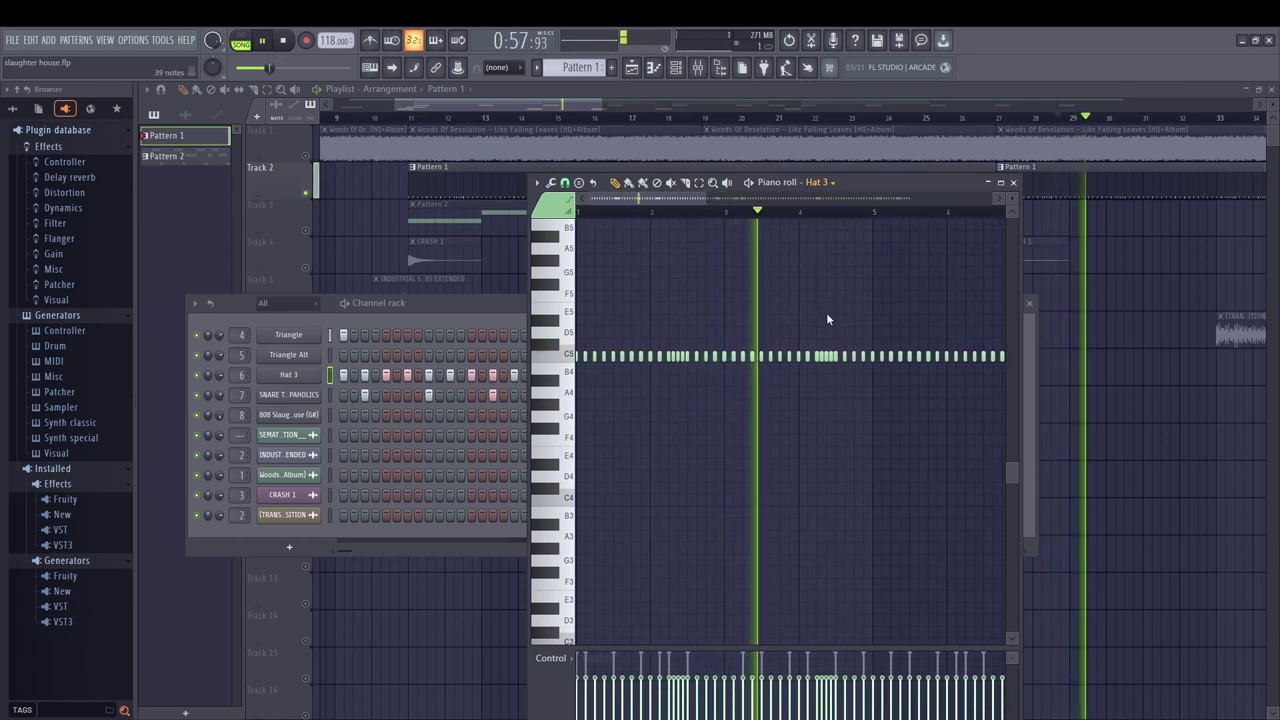
Step: Examine the SNARE TRAPAHOLICS notes across all of Pattern 1, closing the piano roll at the end
key(Down)
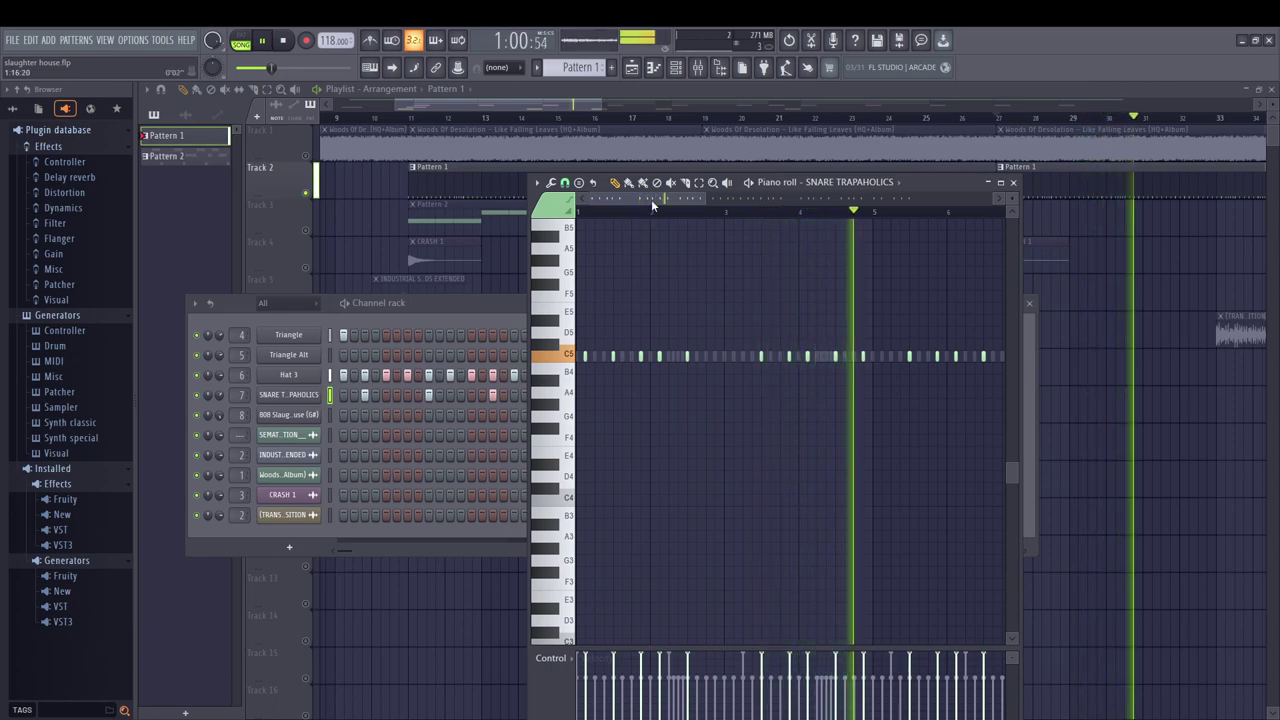
drag(651, 199, 830, 378)
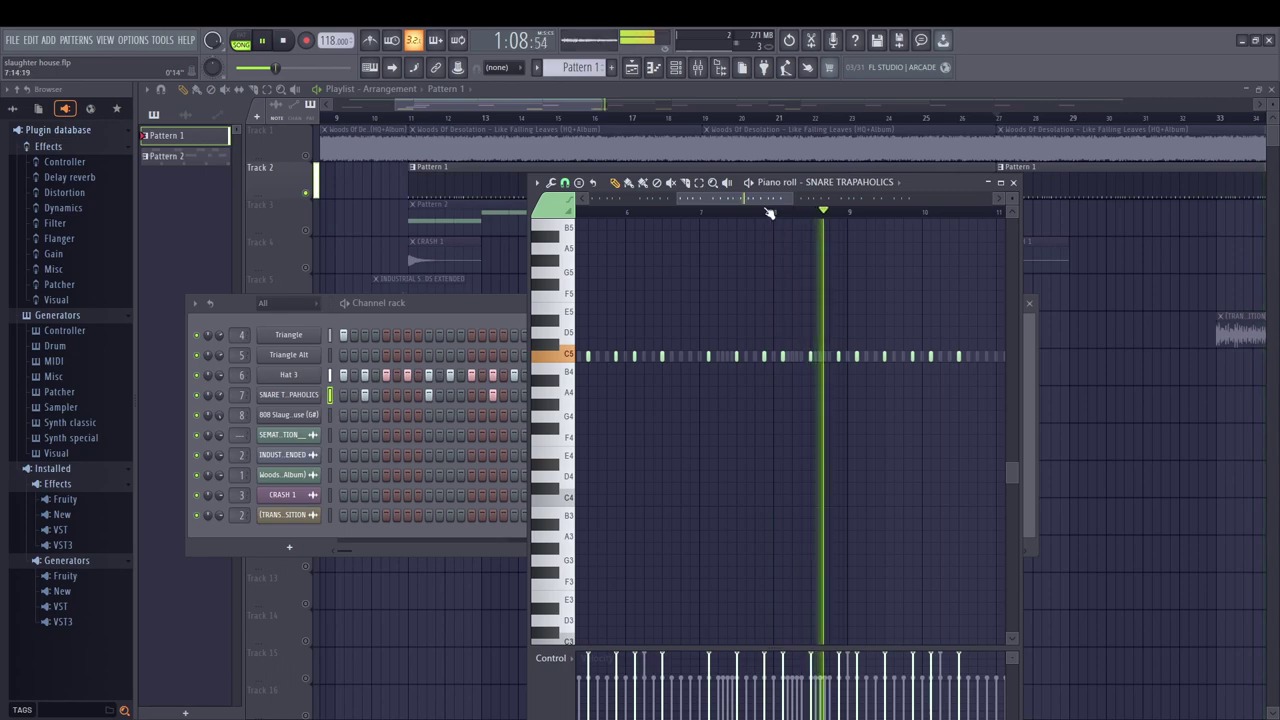
drag(757, 198, 788, 244)
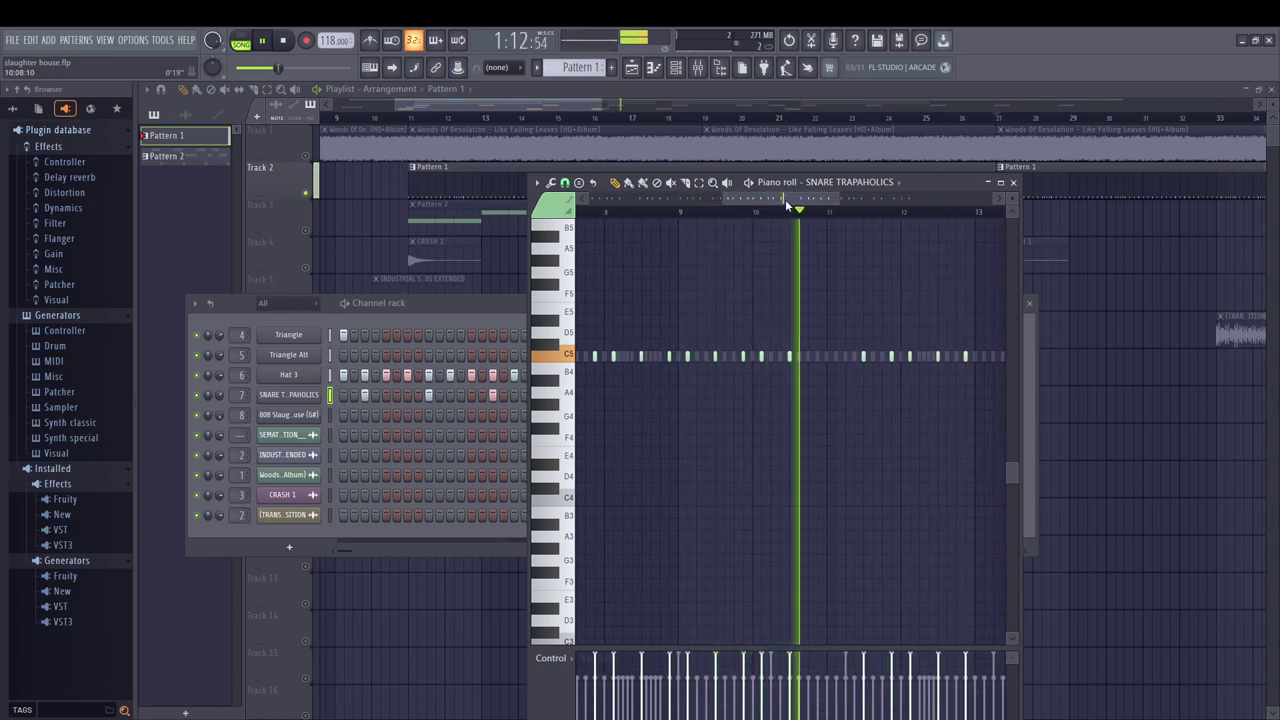
drag(788, 198, 866, 216)
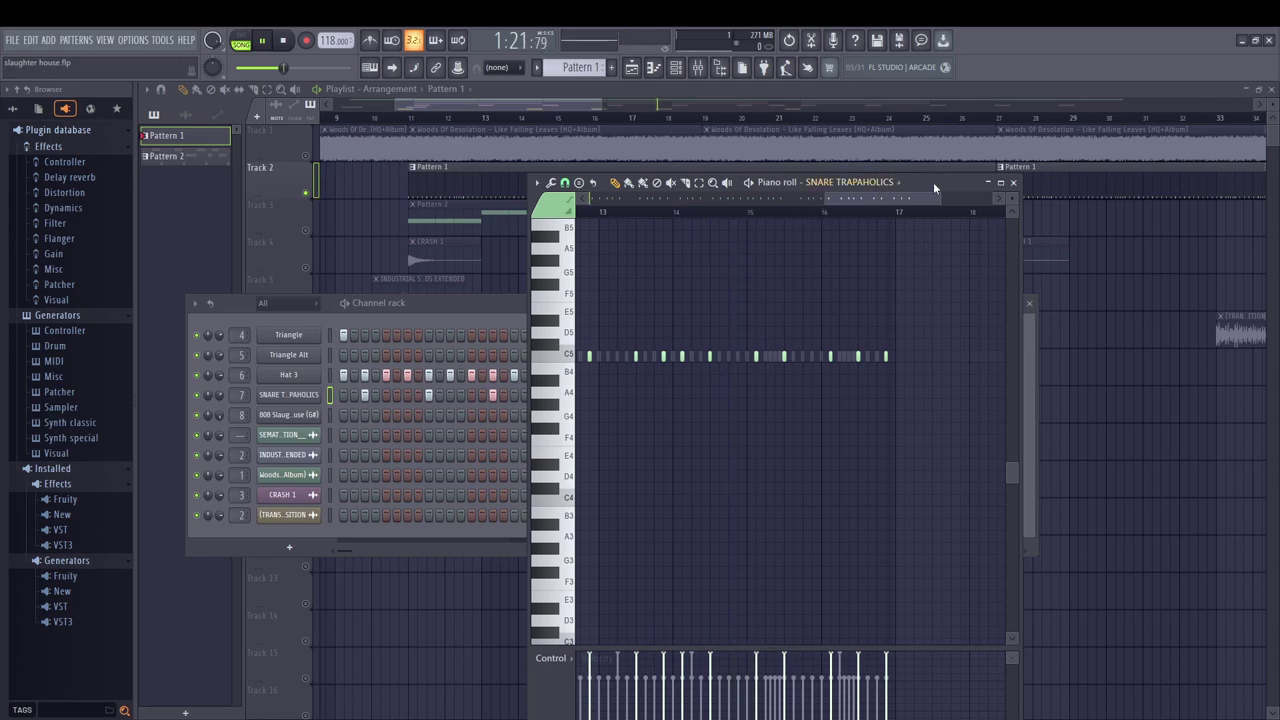
drag(932, 182, 915, 253)
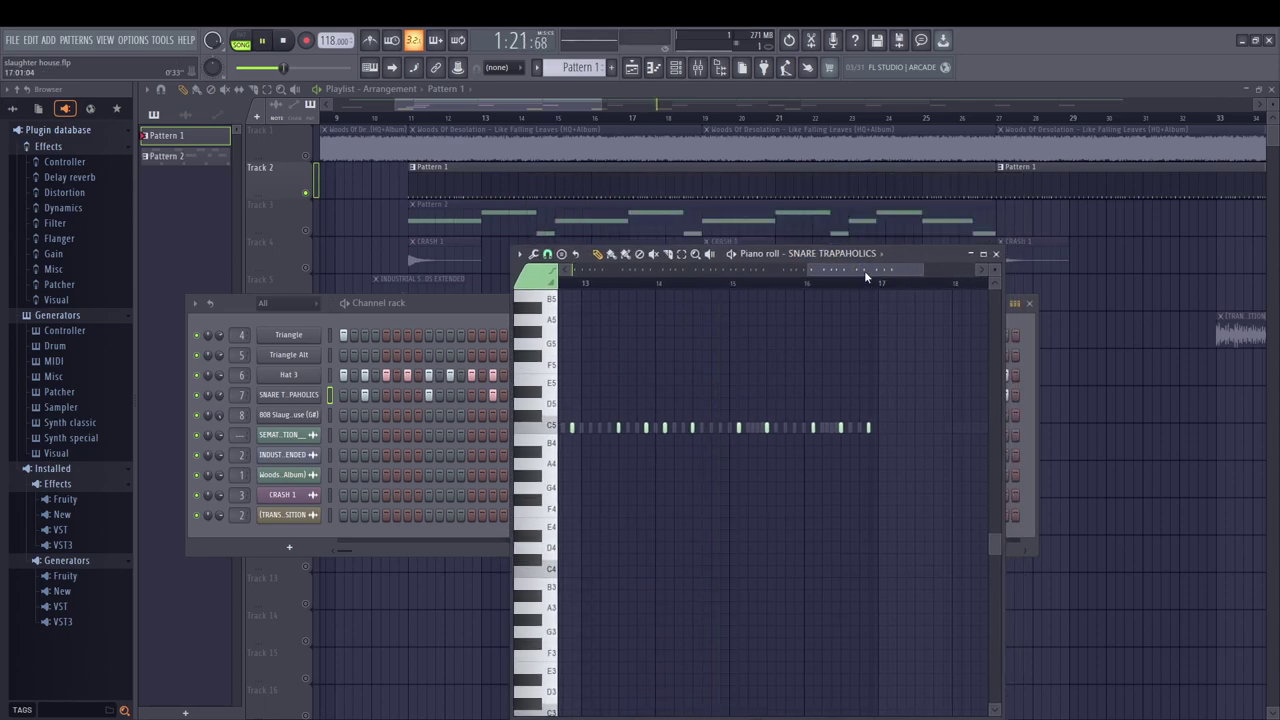
click(995, 253)
Step: Review the Triangle notes from the second Pattern 1 clip at bar 27, and play the arrangement from about bar 26
drag(517, 106, 563, 106)
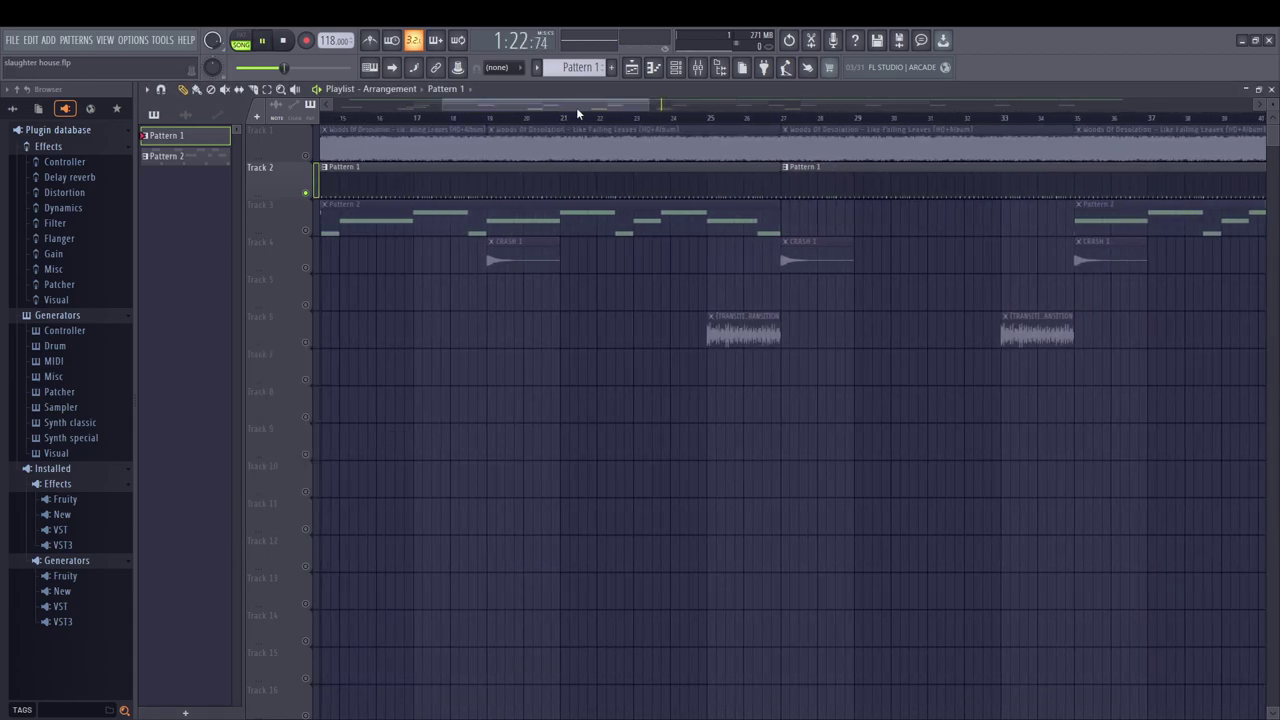
double_click(868, 168)
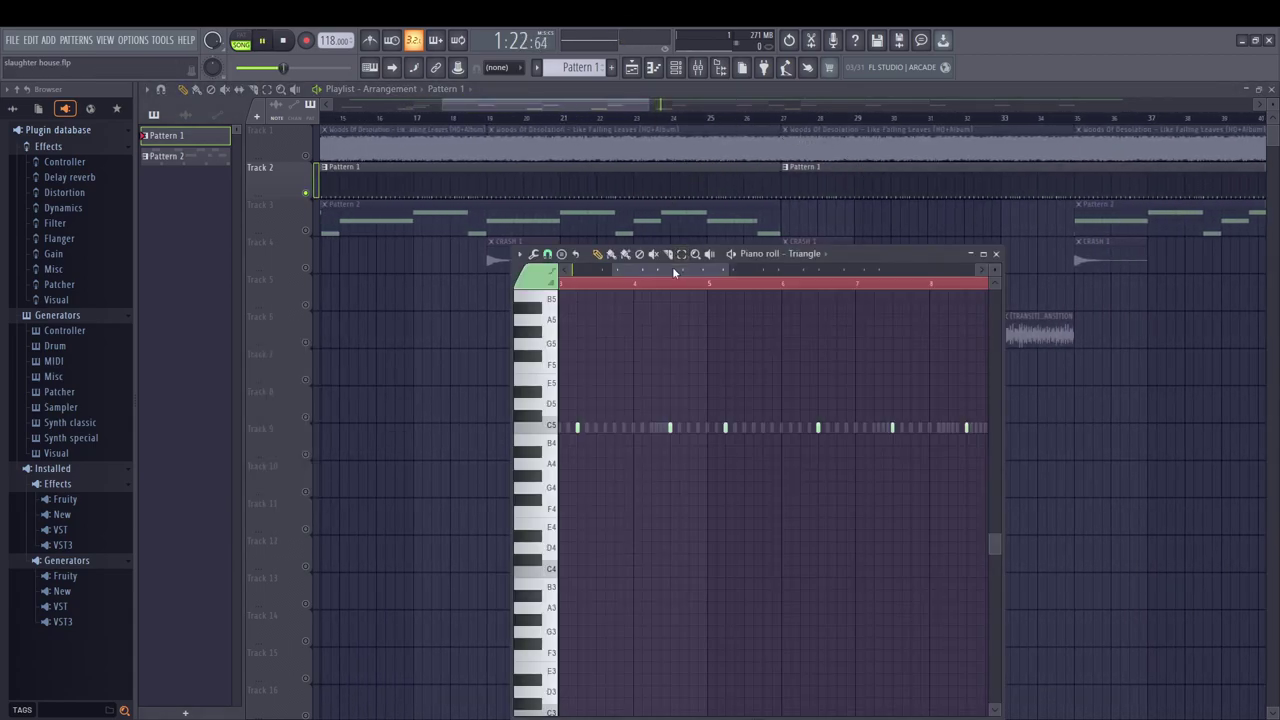
drag(672, 266, 836, 258)
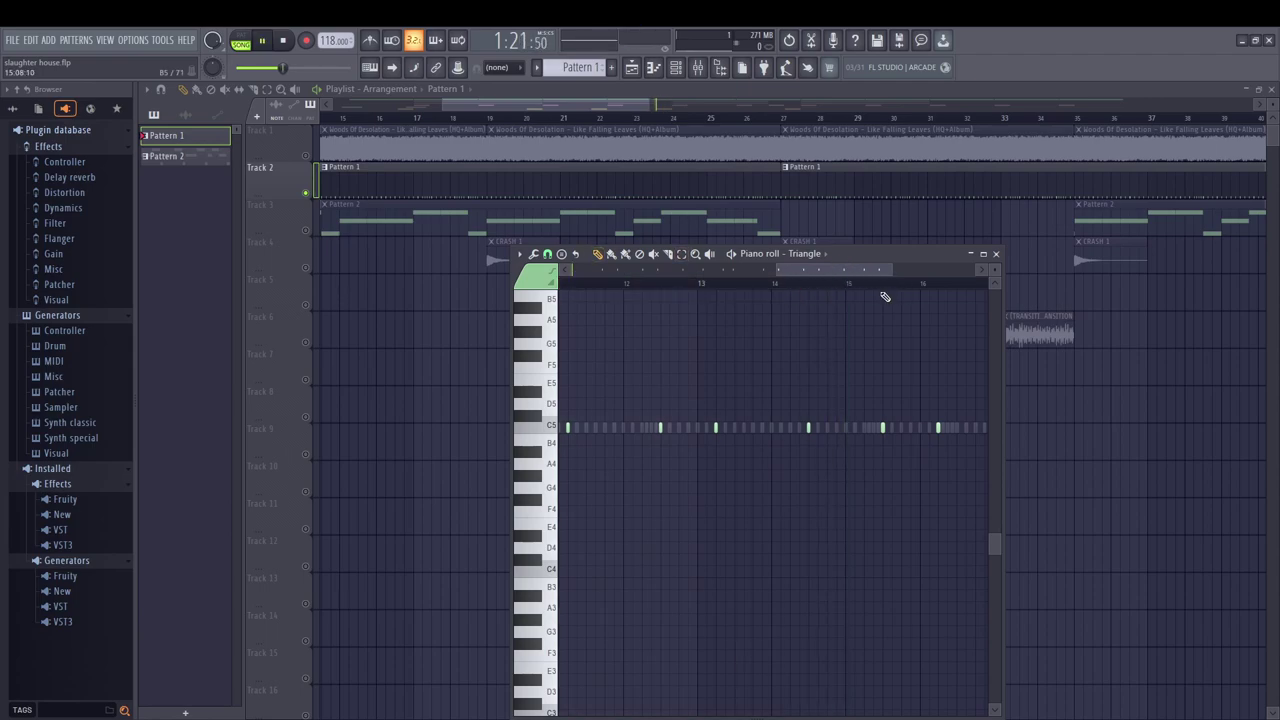
drag(527, 104, 445, 132)
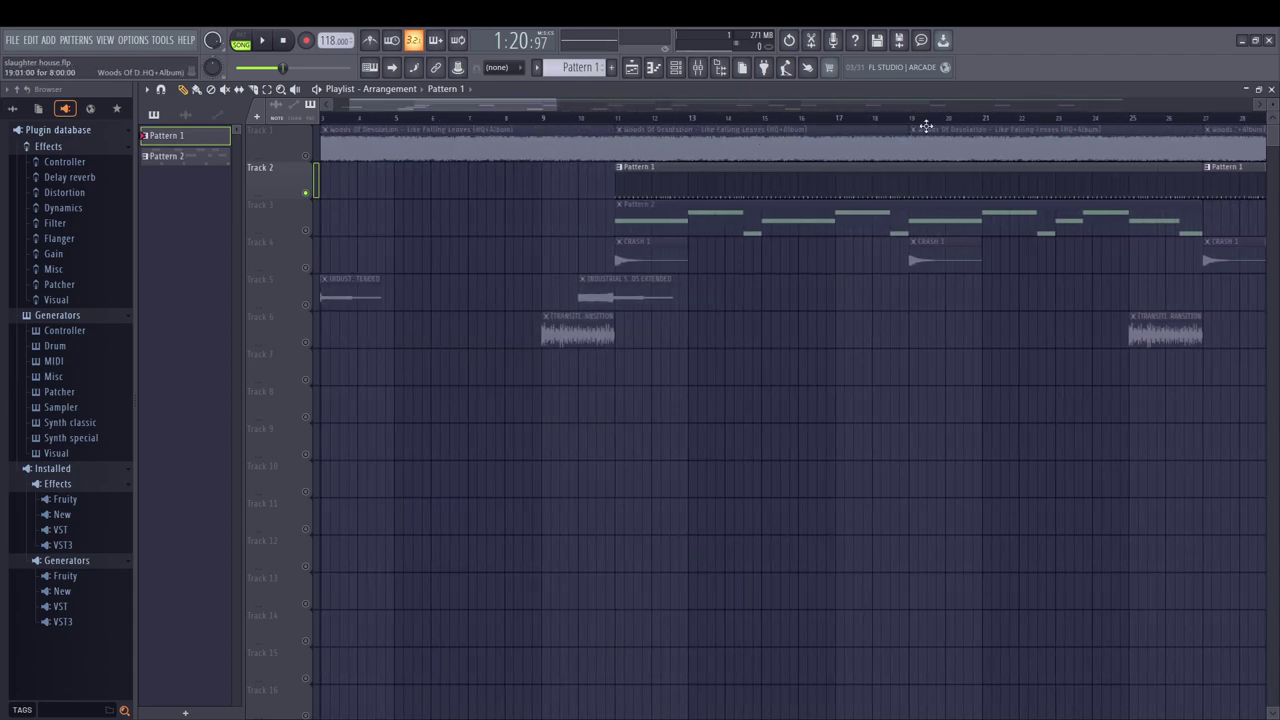
click(1189, 119)
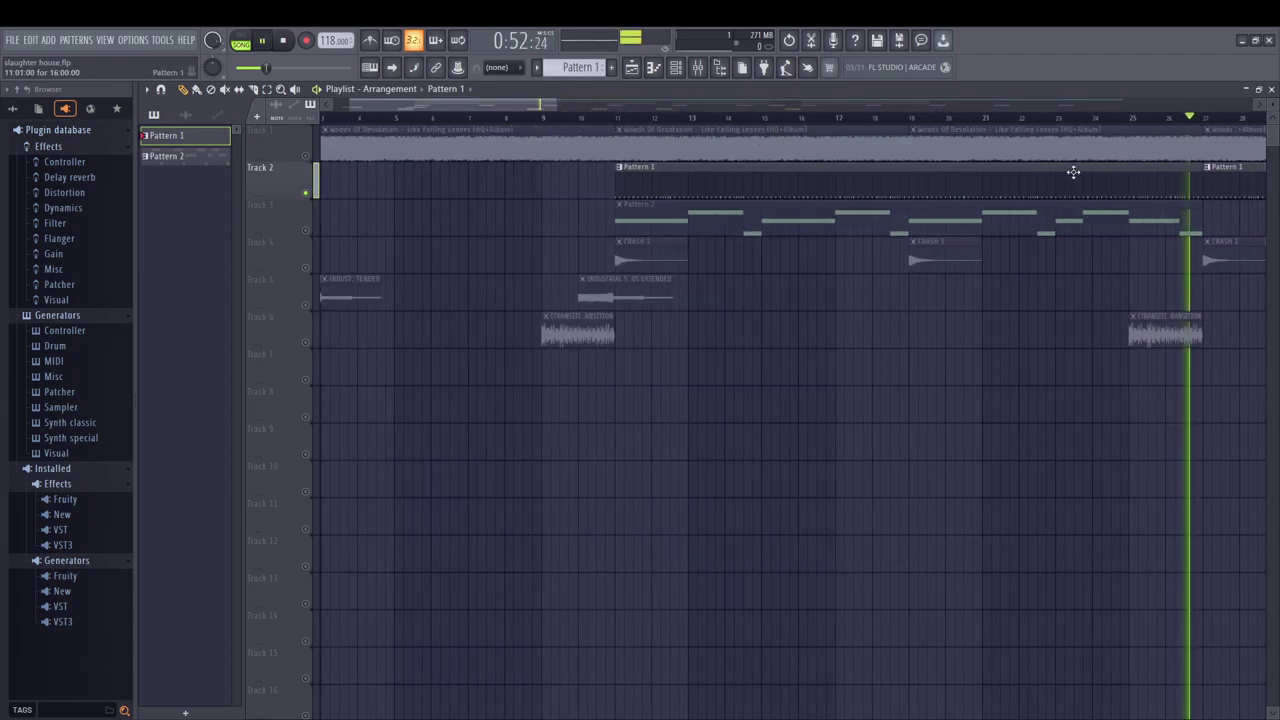
Step: Examine the 808 Slaughter House notes of Pattern 2 while playing Track 3 soloed from bar 11, and check its mixer levels
click(617, 118)
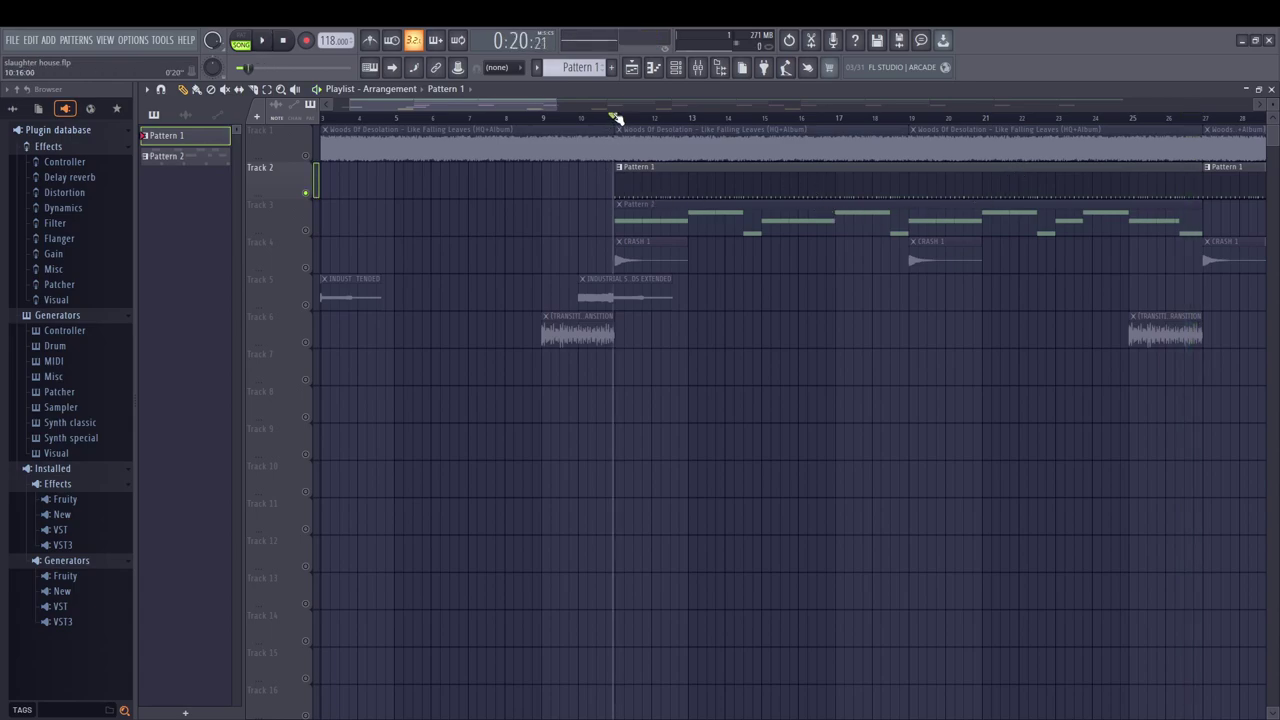
key(space)
double_click(705, 220)
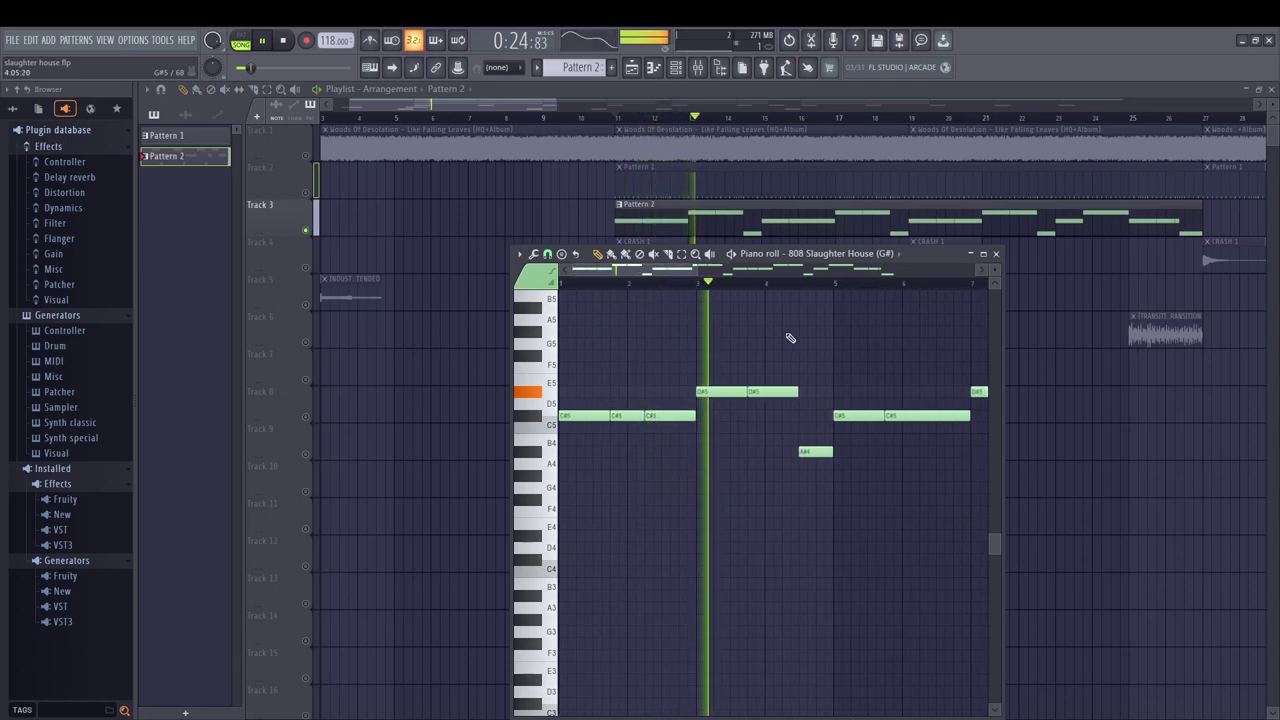
scroll(790, 338, down, 4)
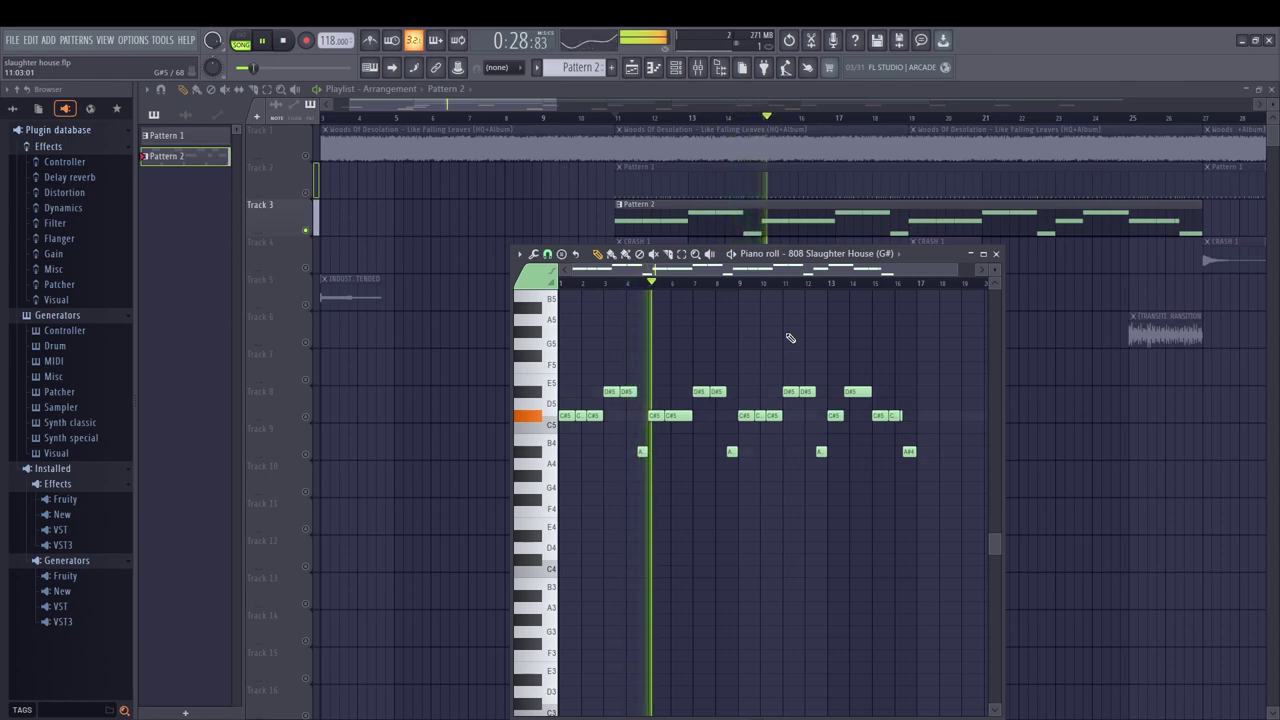
scroll(790, 338, up, 1)
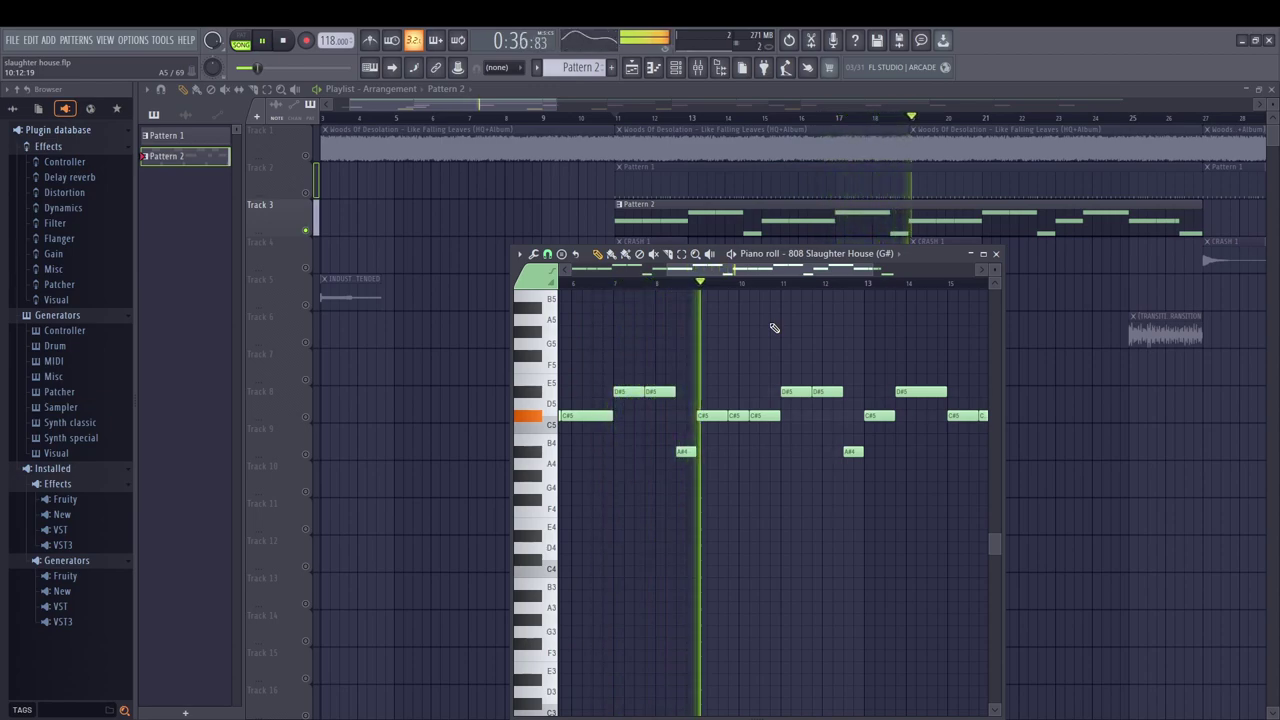
key(F9)
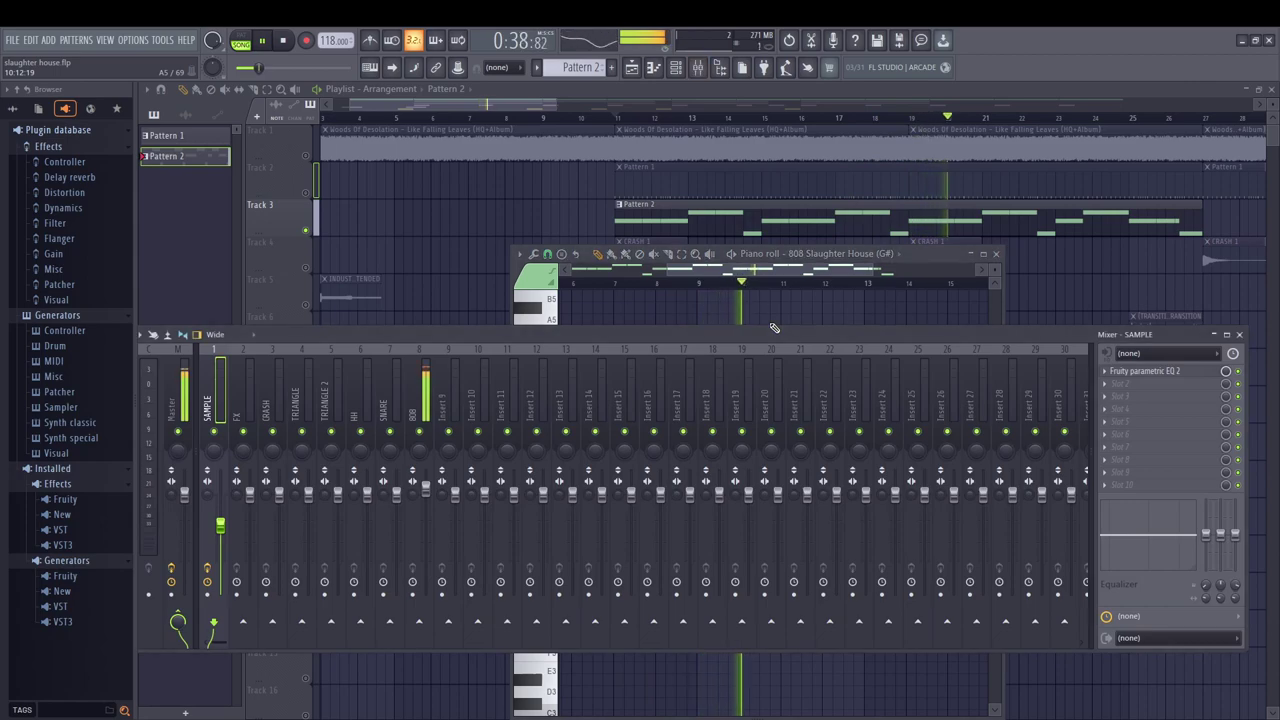
key(F9)
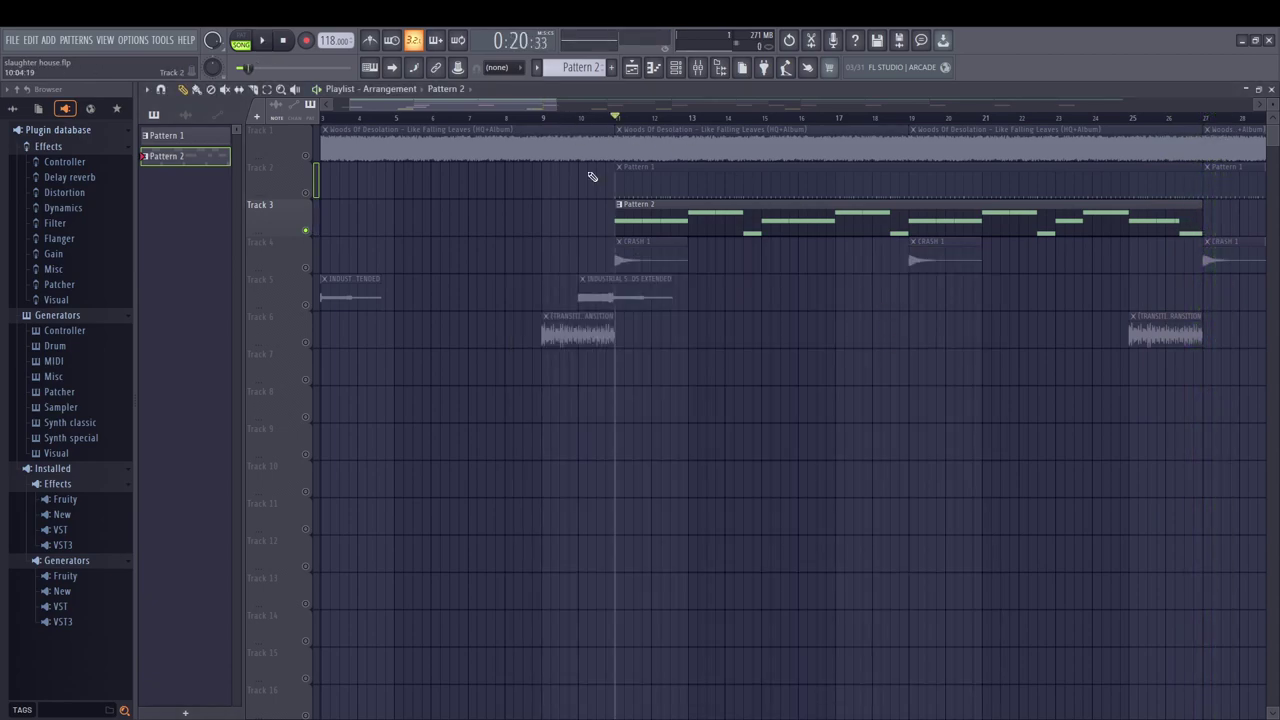
Step: Unsolo Track 3 to re-enable every playlist track, and list the project's audio clips in the picker
right_click(307, 231)
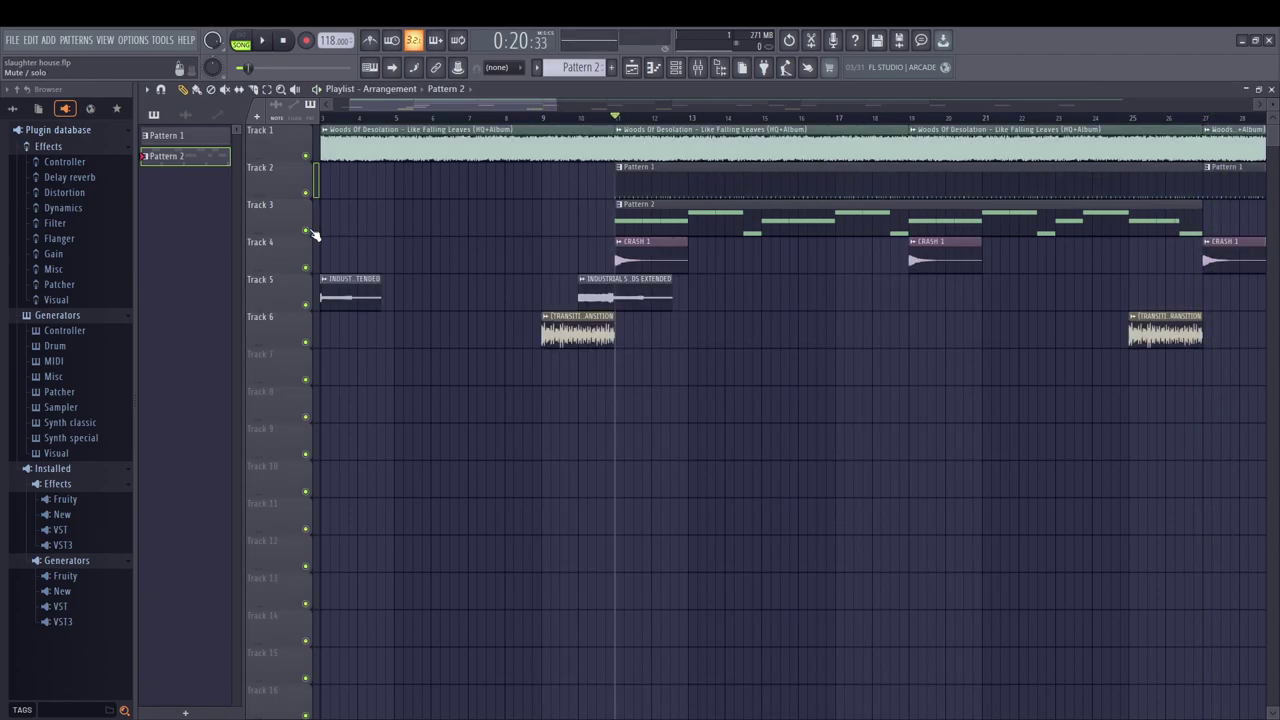
scroll(313, 233, down, 3)
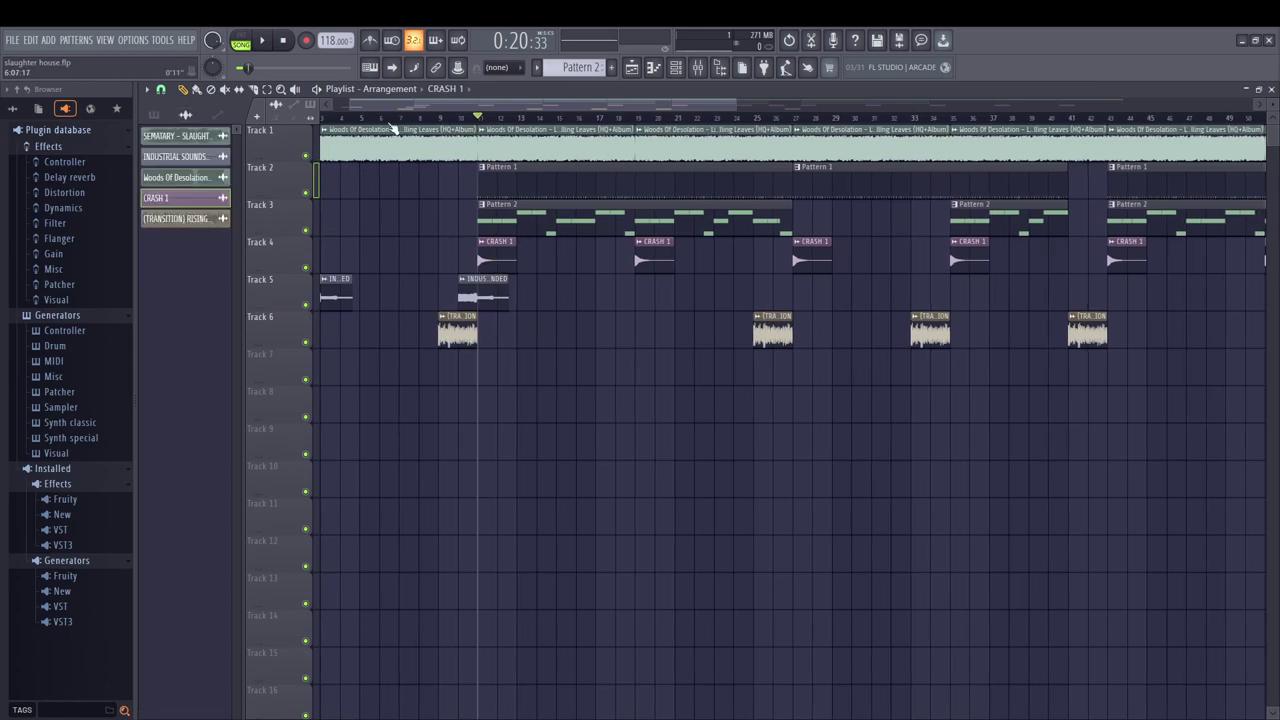
mouse_move(440, 104)
mouse_down()
mouse_move(858, 88)
mouse_move(440, 90)
mouse_up()
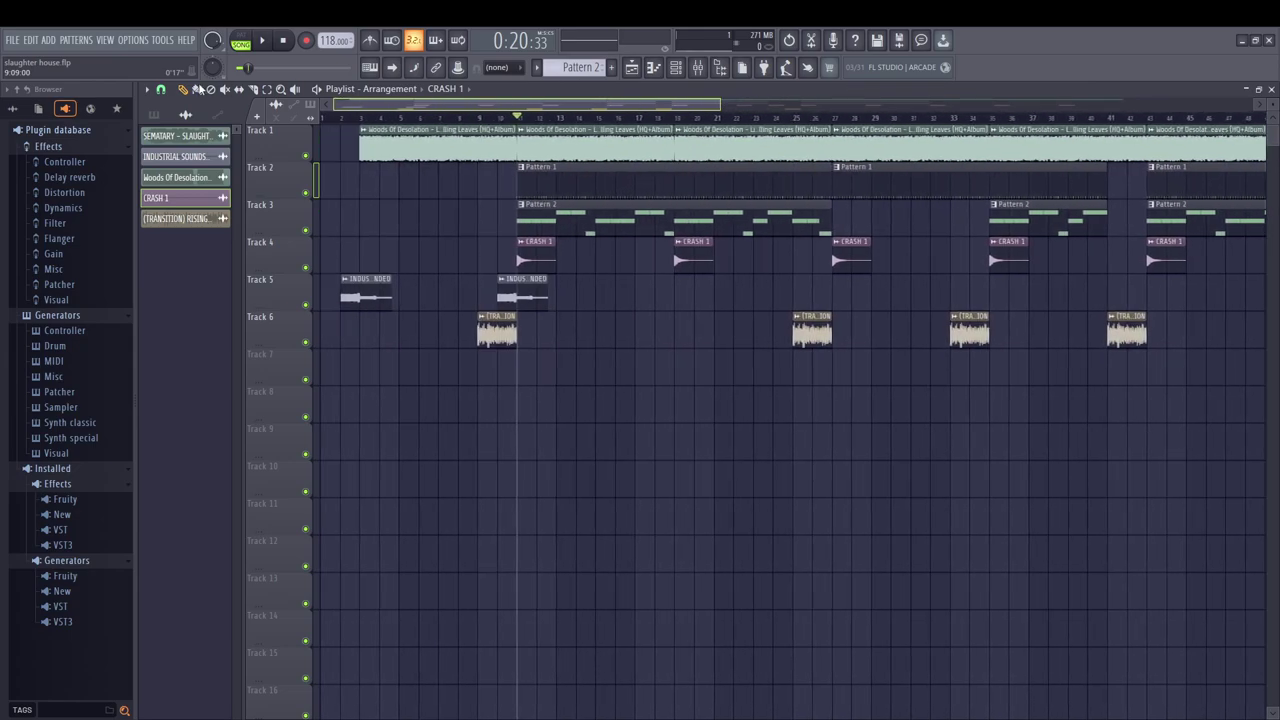
scroll(188, 137, up, 3)
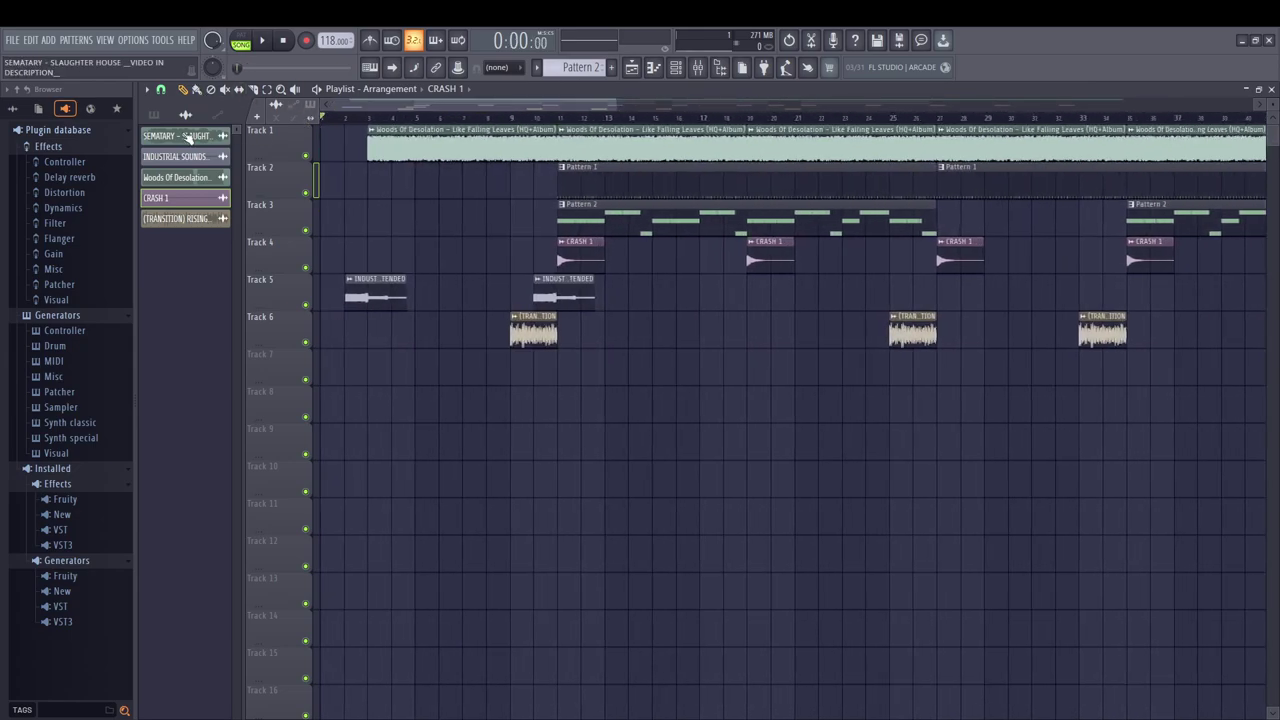
Step: Play the full arrangement from the start through its closing bars, list the patterns in the picker, and stop playback
key(space)
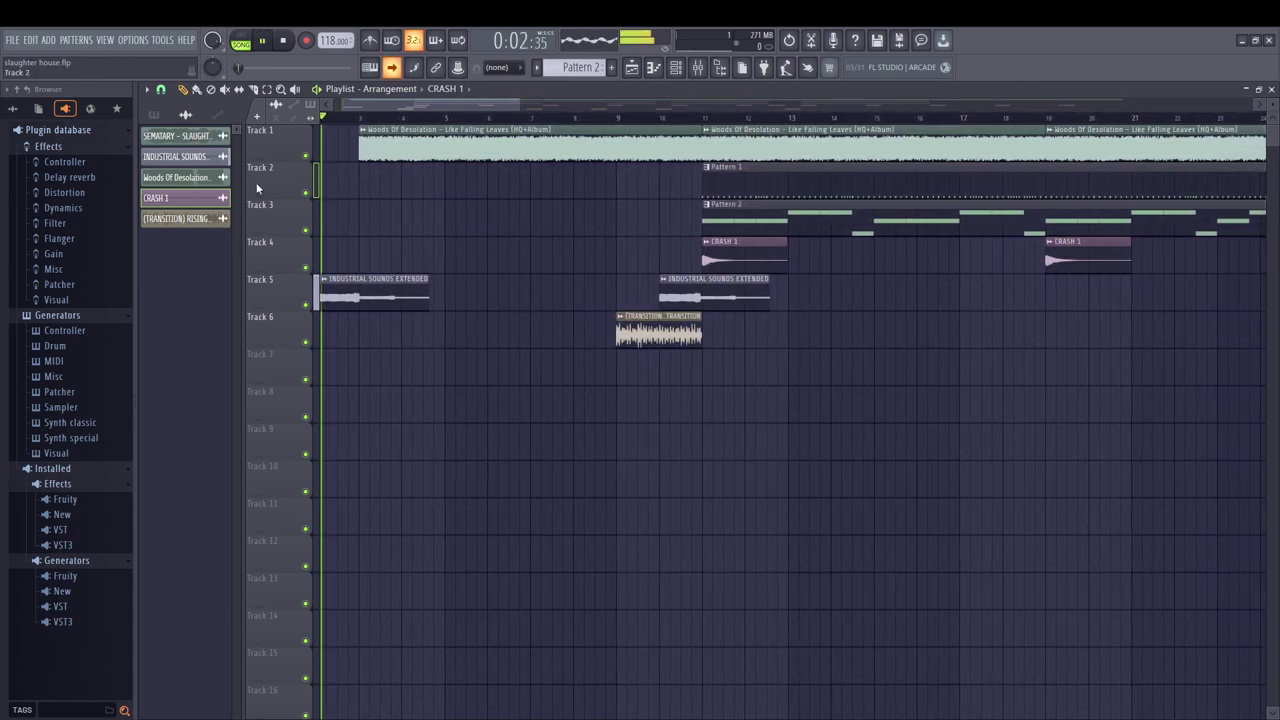
click(154, 114)
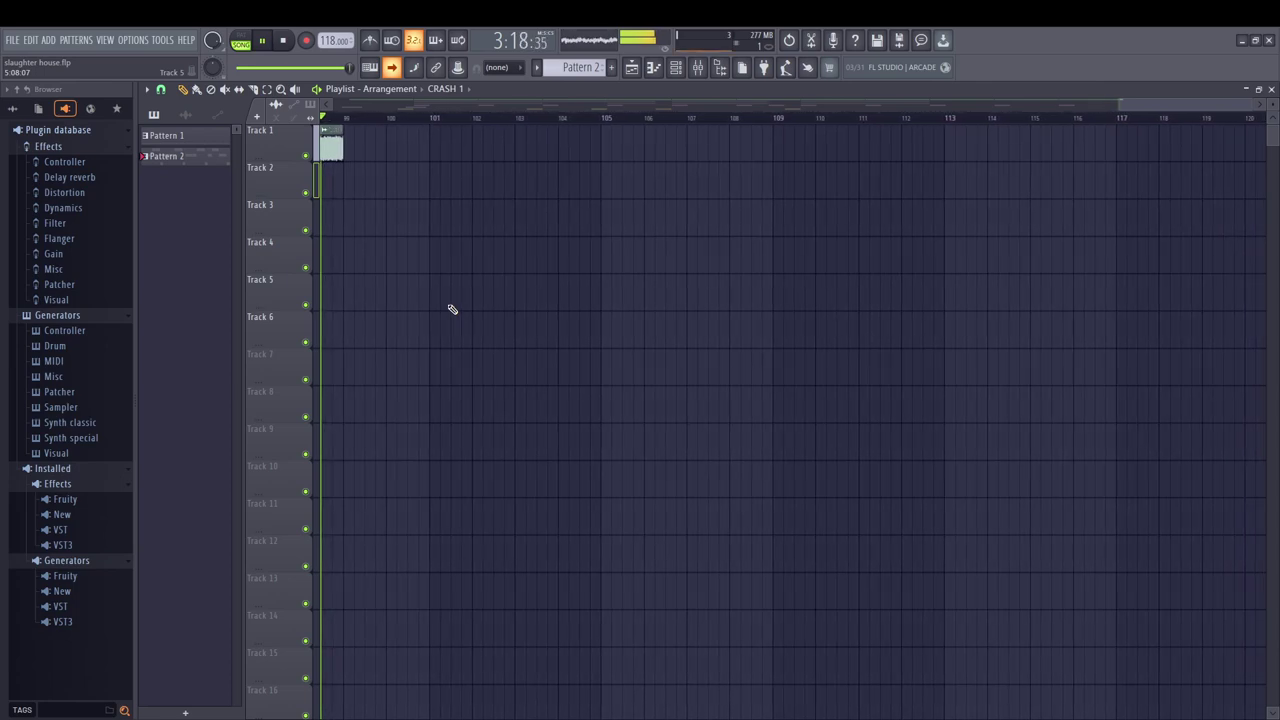
key(space)
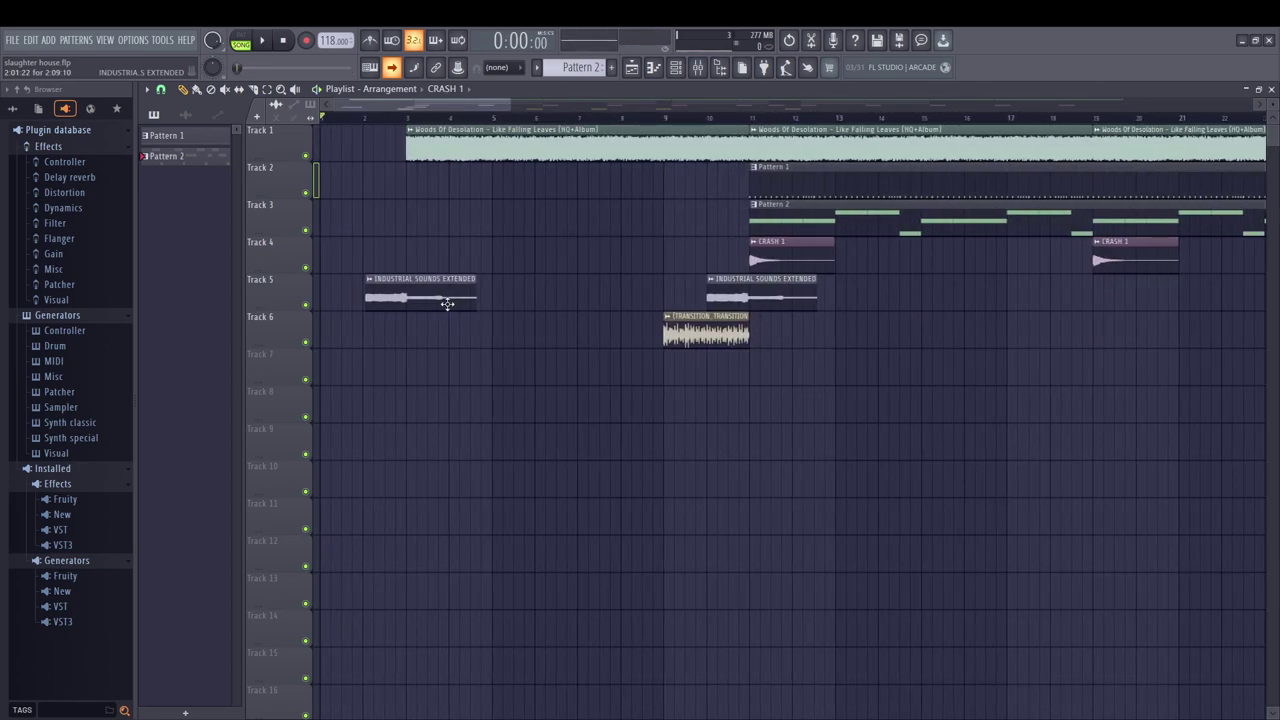